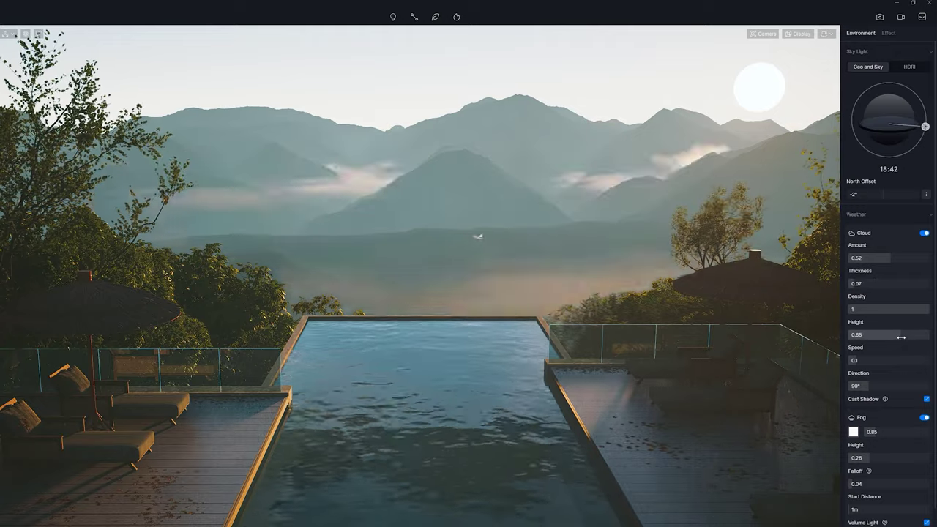
Adjust cloud height, speed and drift direction, turning the drift toward 180°.
left_click_drag(903, 337, 899, 336)
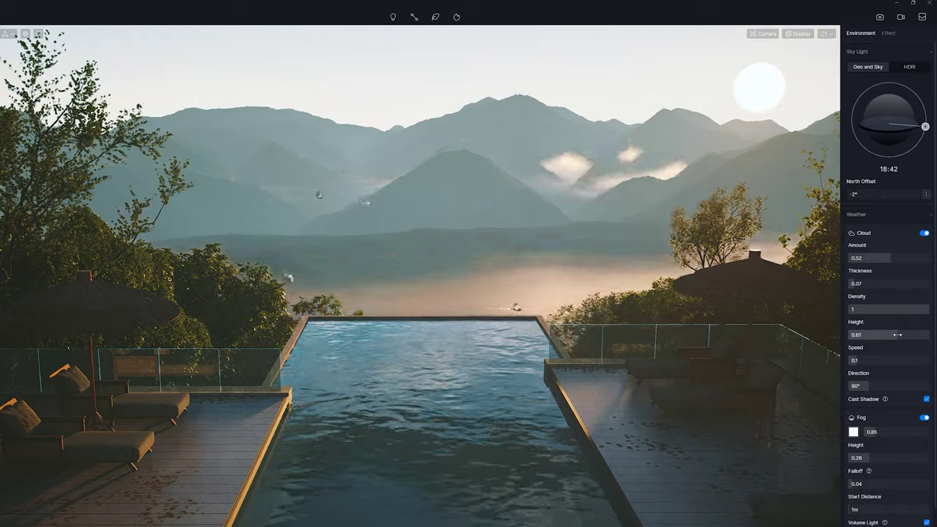
left_click_drag(858, 386, 912, 386)
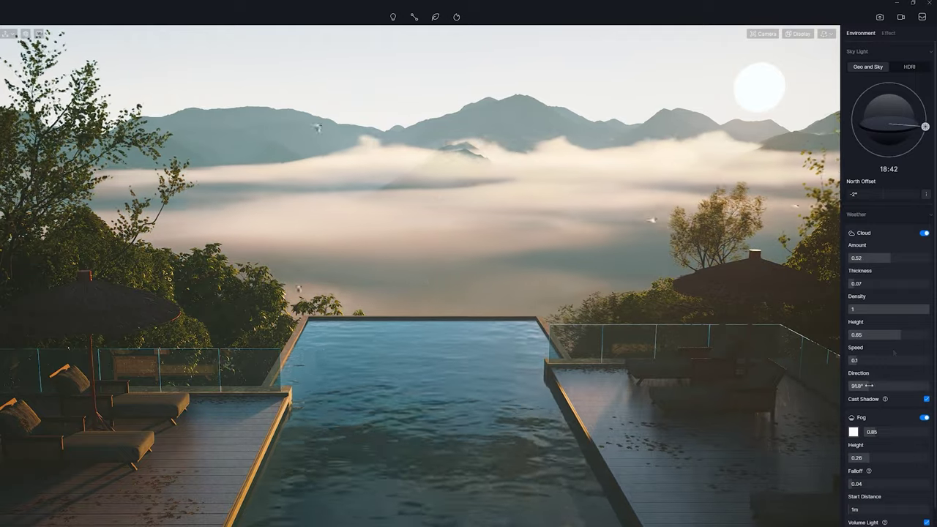
left_click_drag(853, 361, 855, 360)
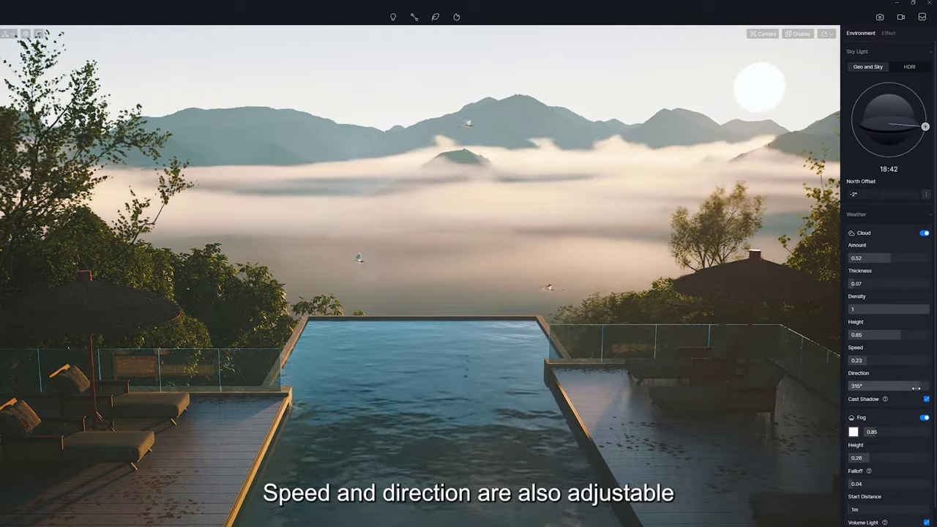
left_click_drag(916, 386, 891, 386)
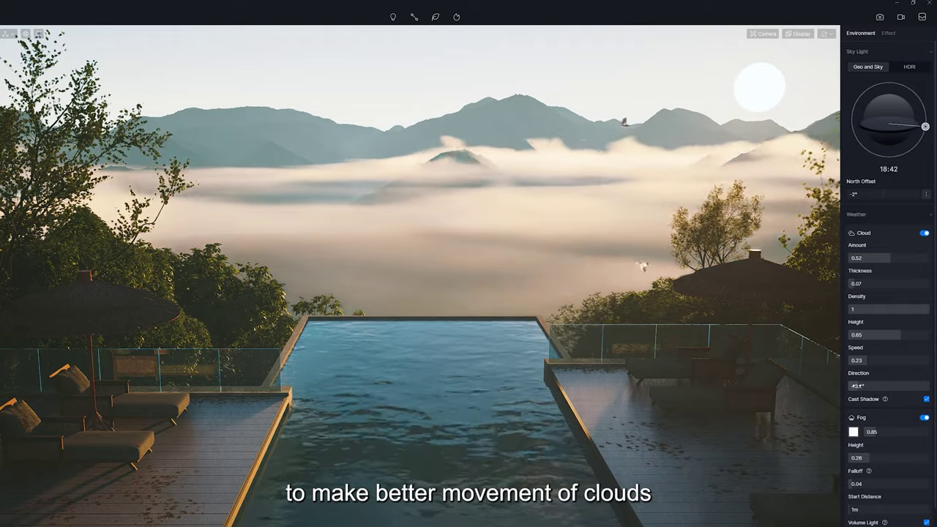
mouse_move(857, 386)
left_mouse_down()
mouse_move(889, 387)
mouse_move(868, 387)
left_mouse_up()
left_click_drag(895, 335, 909, 334)
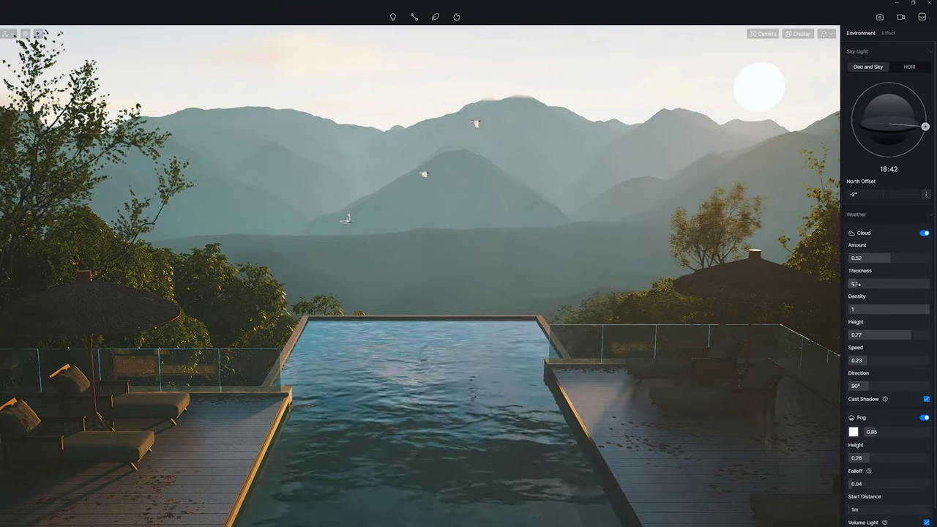
Increase the cloud amount for an overcast sky and enable Cast Shadow.
left_click_drag(916, 257, 921, 257)
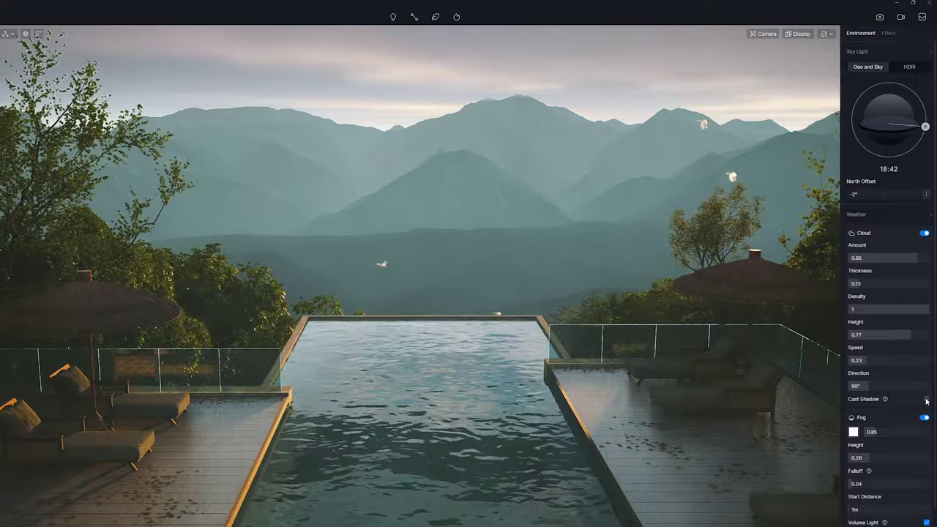
left_click(926, 400)
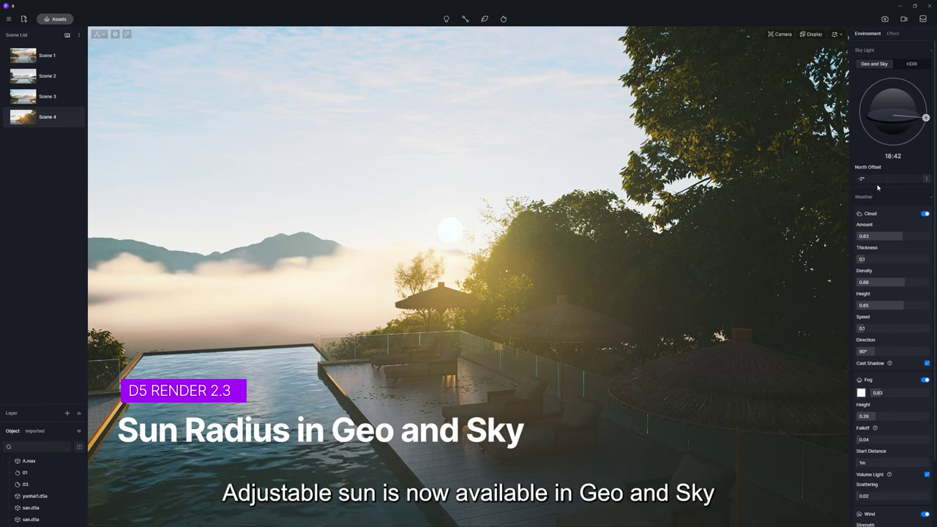
Expand the Geo and Sky options and vary the Sun Disk Radius, shrinking and enlarging the sun disc.
left_click(926, 178)
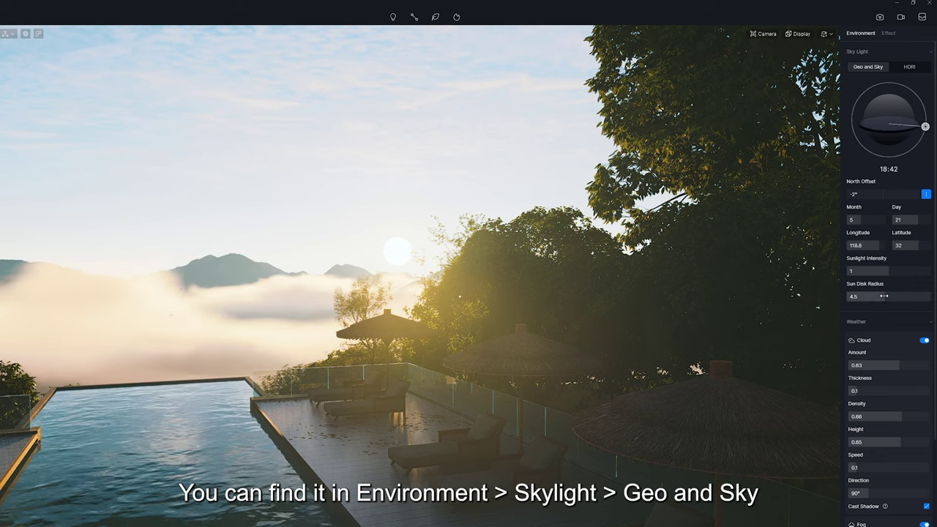
mouse_move(883, 296)
left_mouse_down()
mouse_move(848, 297)
mouse_move(907, 300)
left_mouse_up()
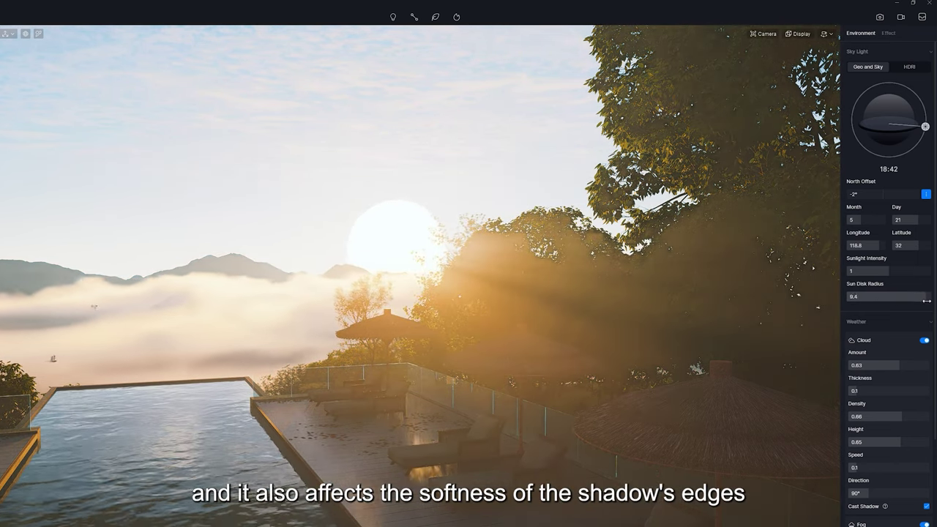
mouse_move(907, 299)
left_mouse_down()
mouse_move(927, 297)
mouse_move(848, 298)
left_mouse_up()
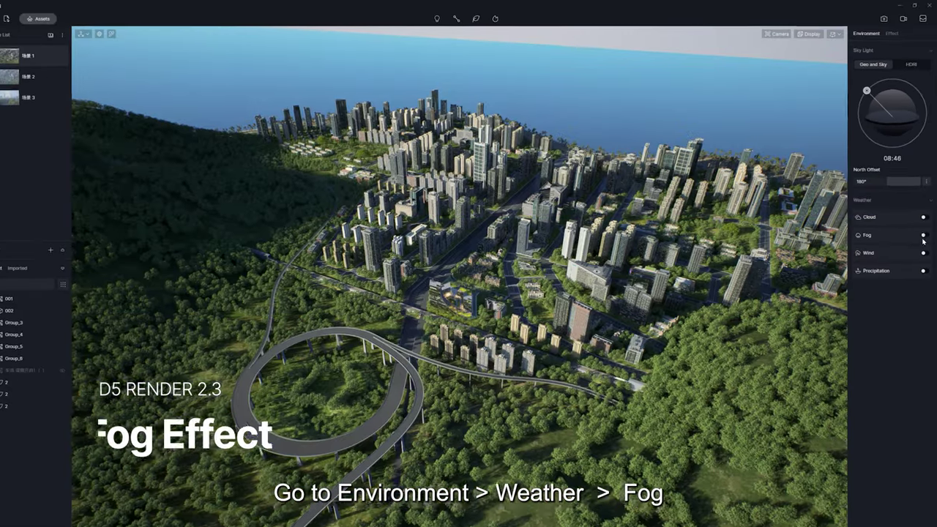
Enable fog, then tune its density, maximum height, falloff and a 500 m start distance.
left_click(924, 254)
left_click_drag(869, 268, 901, 269)
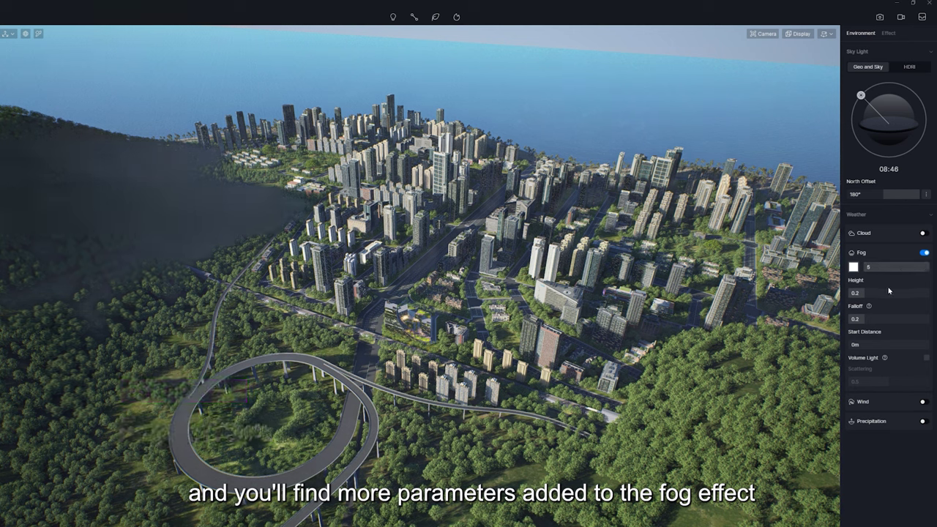
left_click_drag(871, 293, 903, 292)
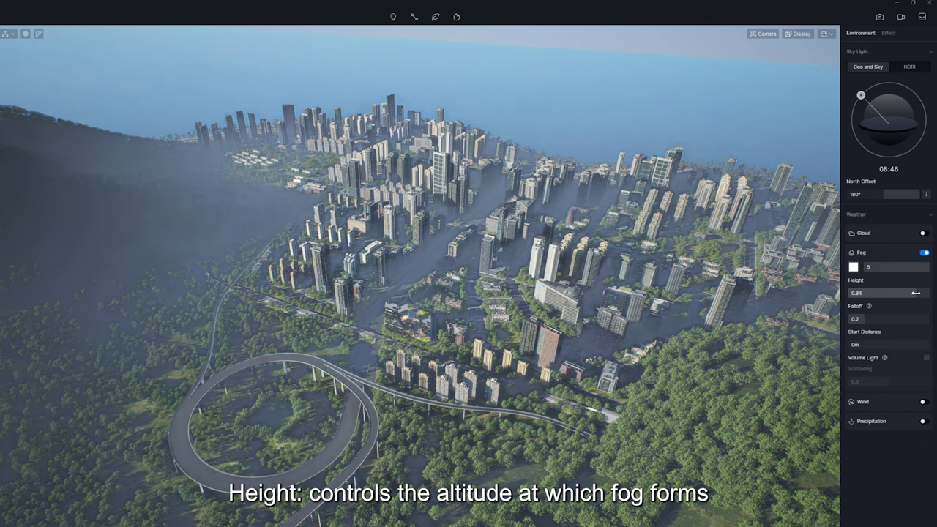
mouse_move(916, 292)
left_mouse_down()
mouse_move(931, 298)
mouse_move(891, 293)
left_mouse_up()
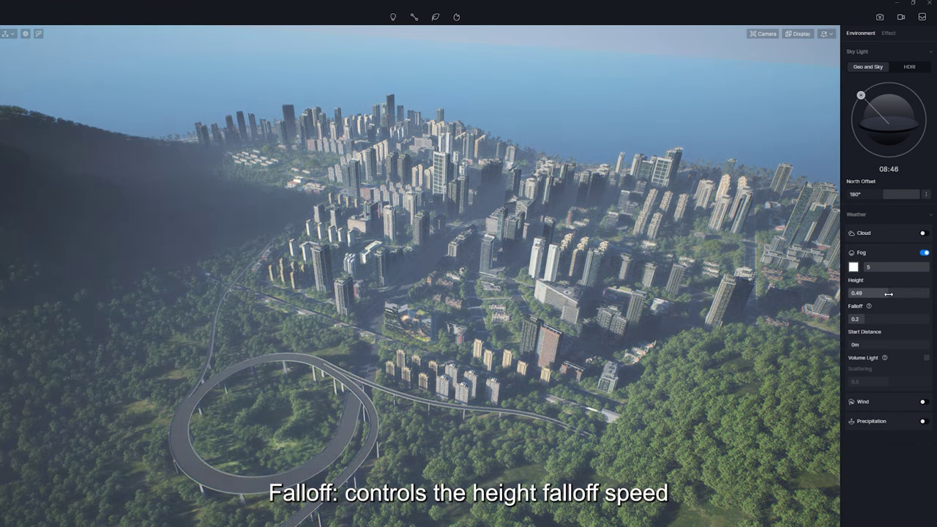
mouse_move(872, 319)
left_mouse_down()
mouse_move(889, 321)
mouse_move(856, 319)
left_mouse_up()
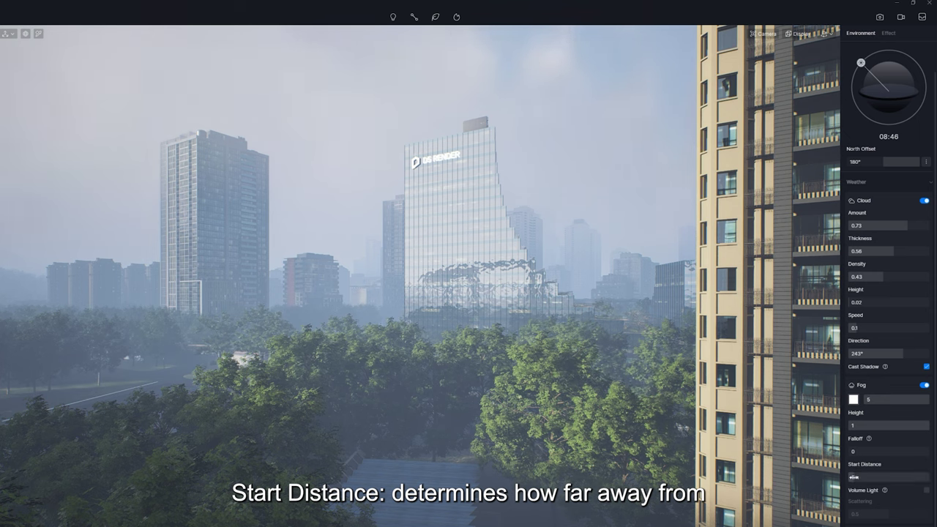
mouse_move(862, 477)
left_mouse_down()
mouse_move(920, 477)
mouse_move(847, 483)
left_mouse_up()
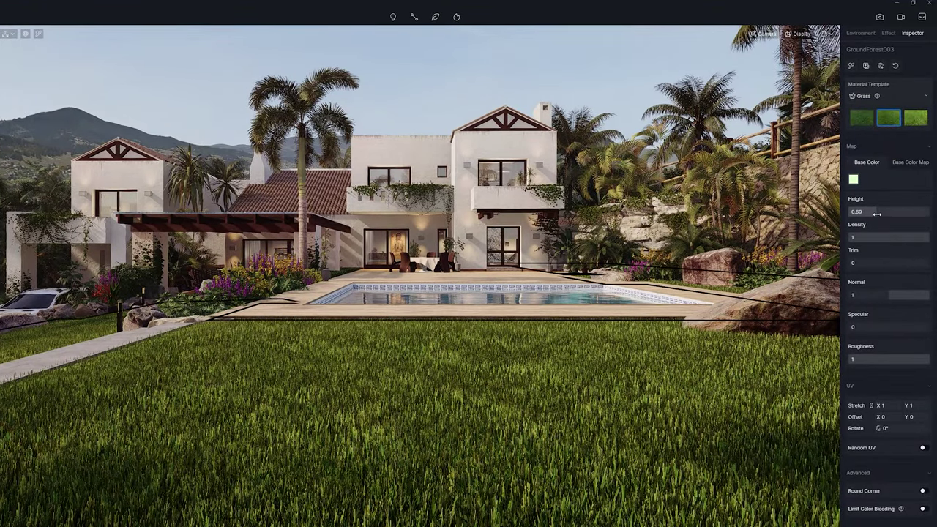
Retune lawn grass height and trim, try two grass templates, then lower height to 0.79.
mouse_move(876, 214)
left_mouse_down()
mouse_move(903, 220)
mouse_move(866, 238)
left_mouse_up()
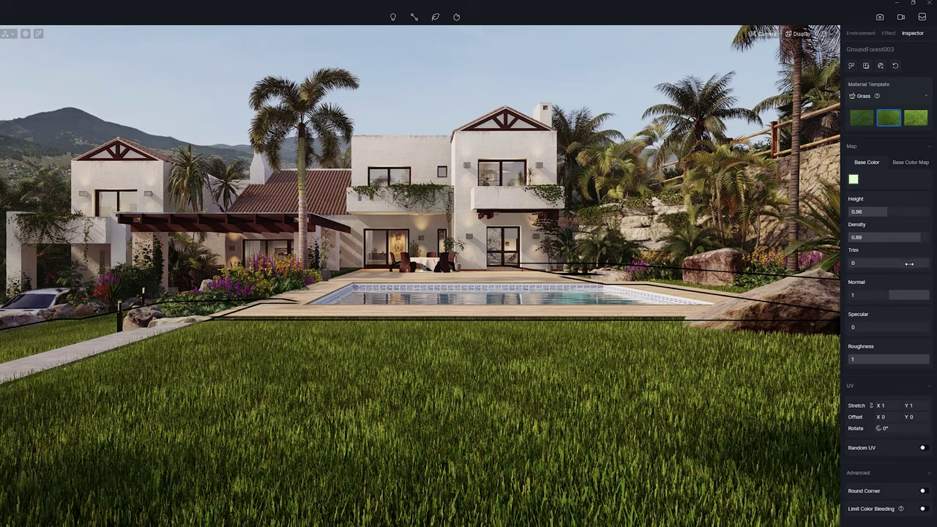
left_click_drag(874, 266, 864, 265)
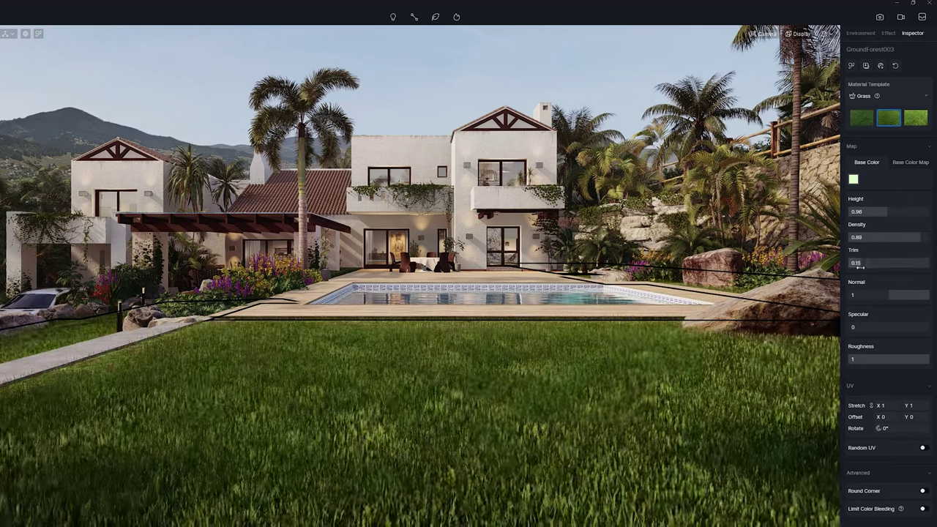
left_click(861, 119)
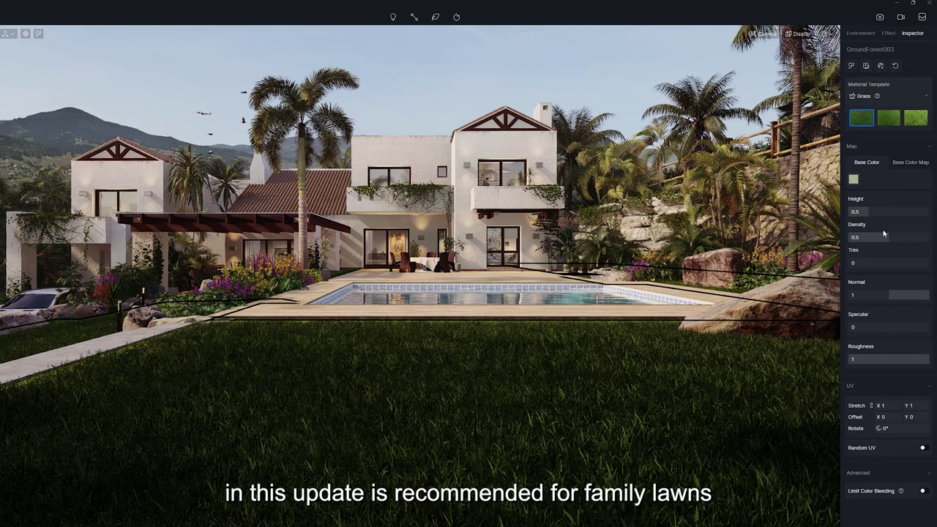
left_click(915, 119)
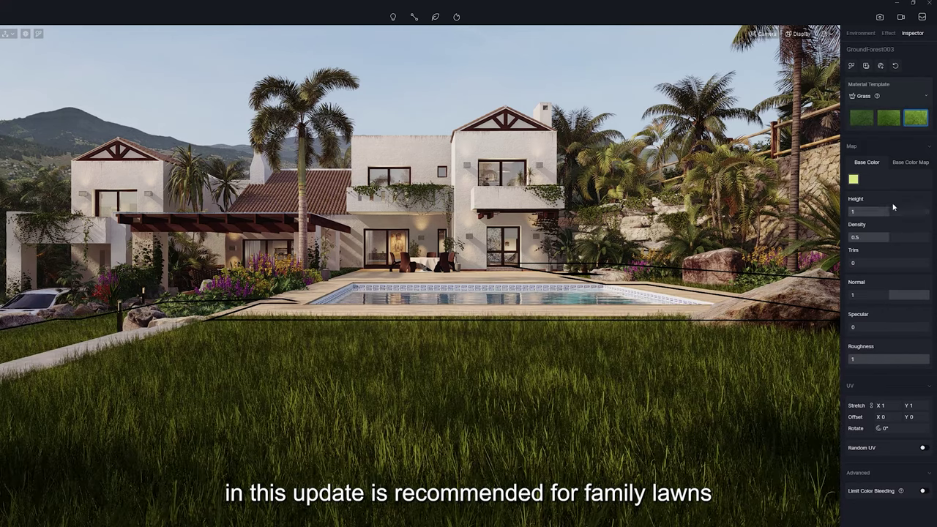
left_click_drag(856, 212, 853, 213)
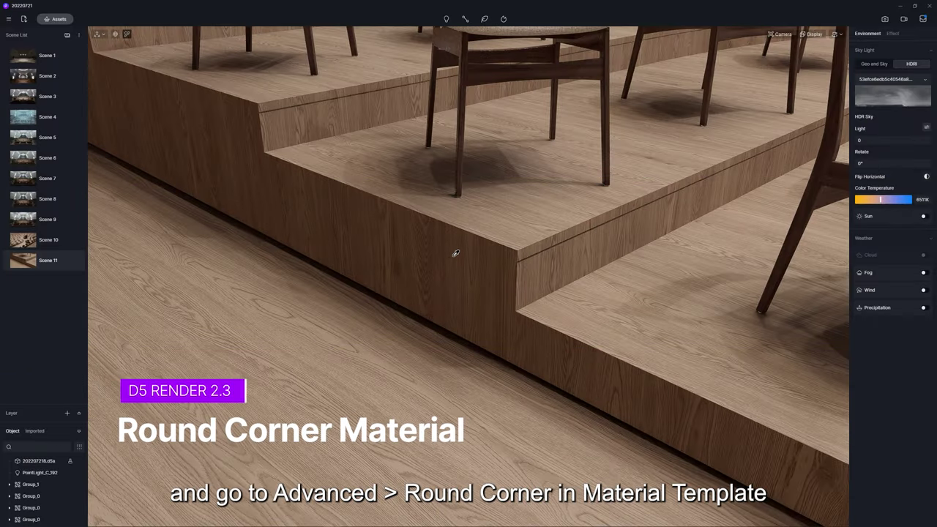
Select the wooden platform's wood material to show its properties in the Inspector.
left_click(455, 254)
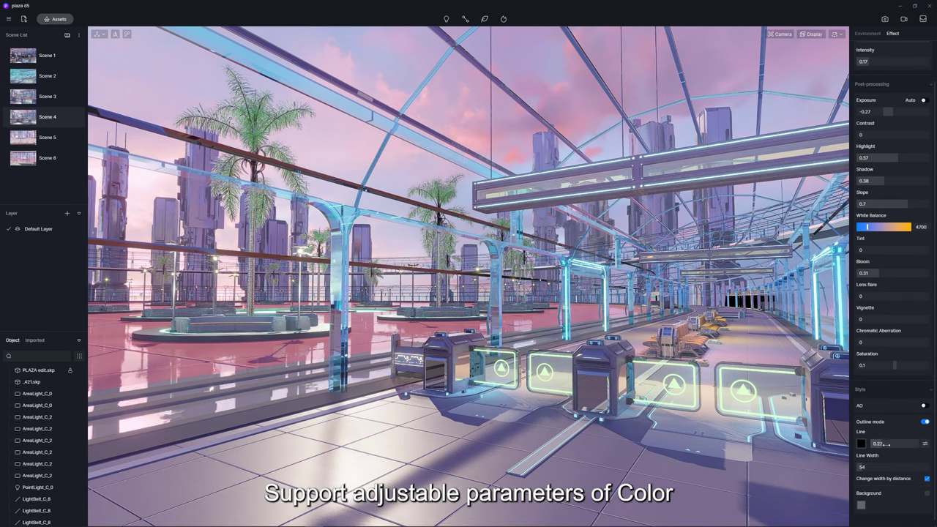
Set outline Line Width to 100, then toggle the white Background on and back off.
left_click_drag(869, 468, 932, 469)
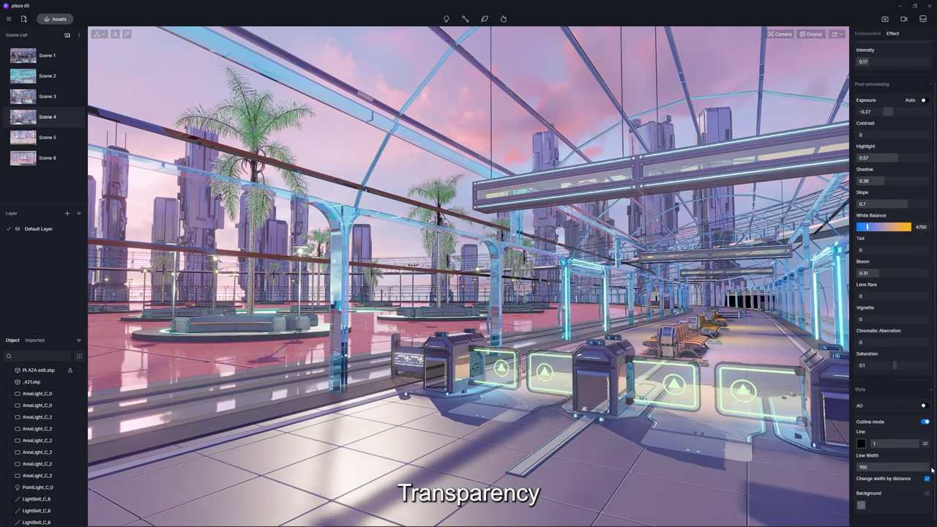
scroll(895, 456, "down", 1)
left_click(928, 486)
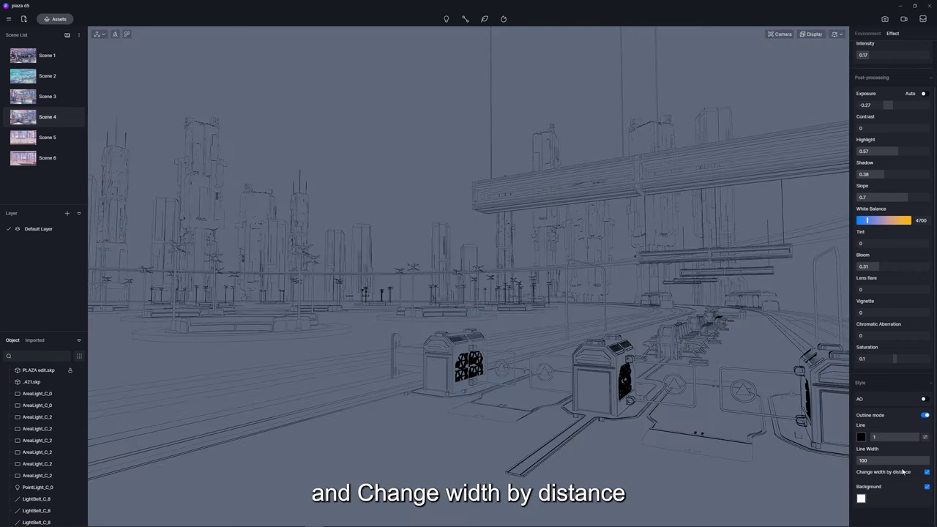
left_click(928, 485)
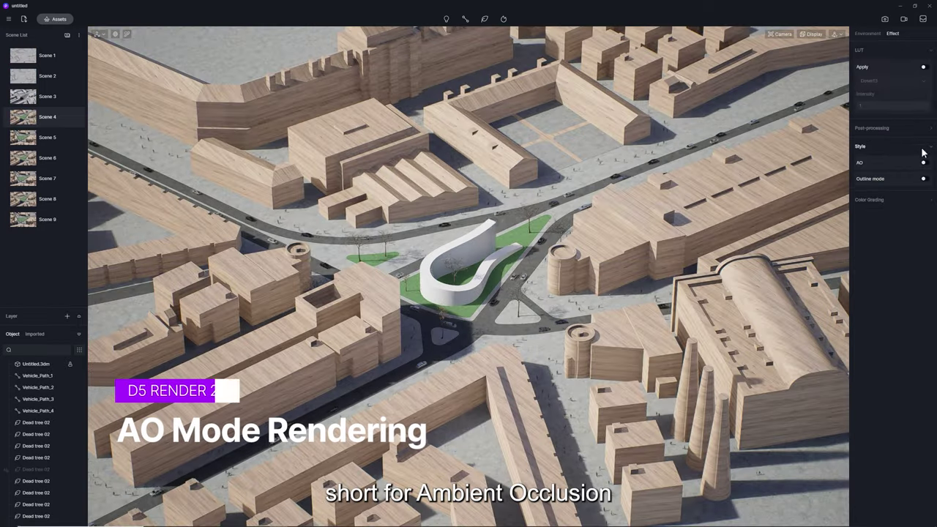
Enable ambient occlusion and change its Radius from 2000 to 3000.
left_click(925, 163)
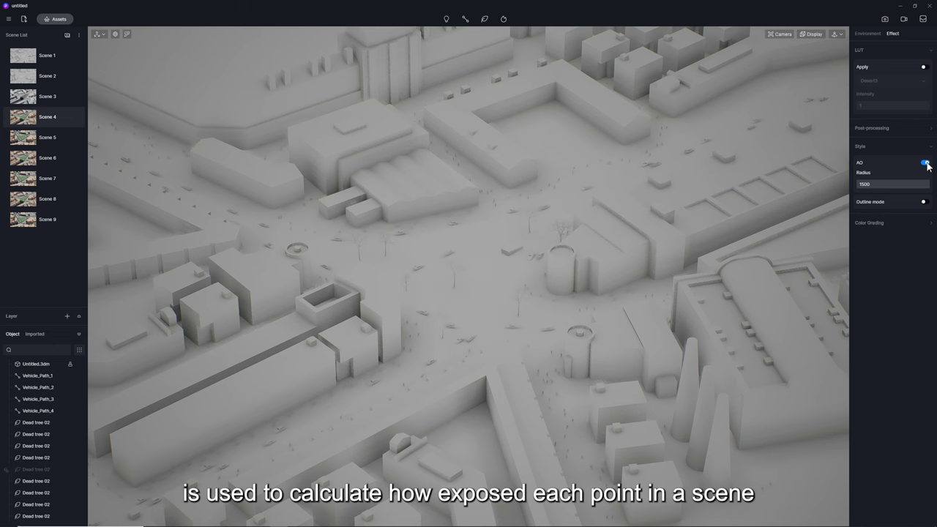
left_click_drag(927, 184, 914, 183)
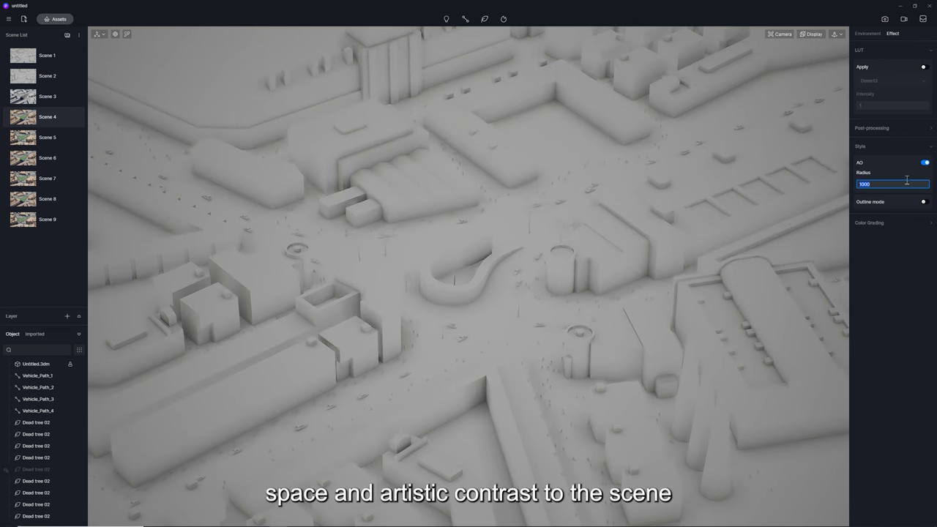
type("2000")
key("Return")
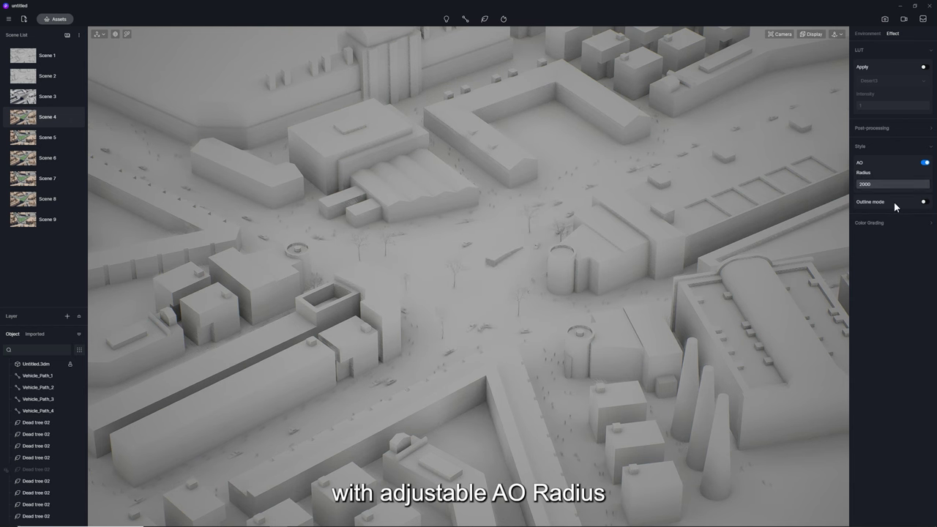
left_click(888, 184)
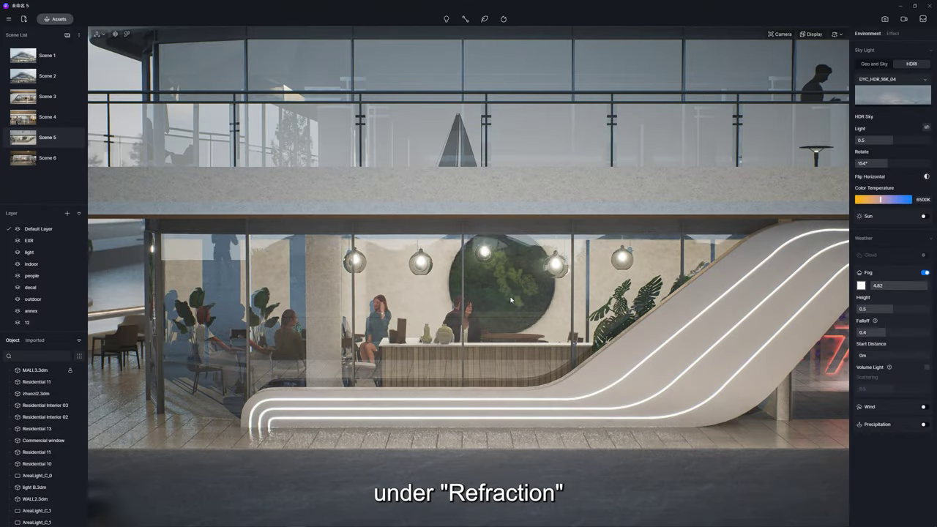
Select the MALL3.3dm storefront glass and compare refraction Thickness off and on, leaving it on at 5.
left_click(526, 257)
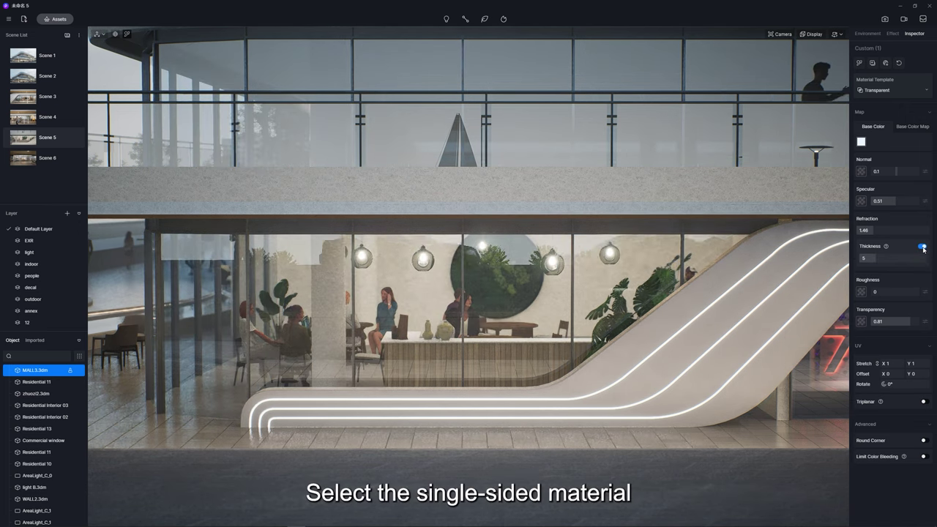
left_click(923, 247)
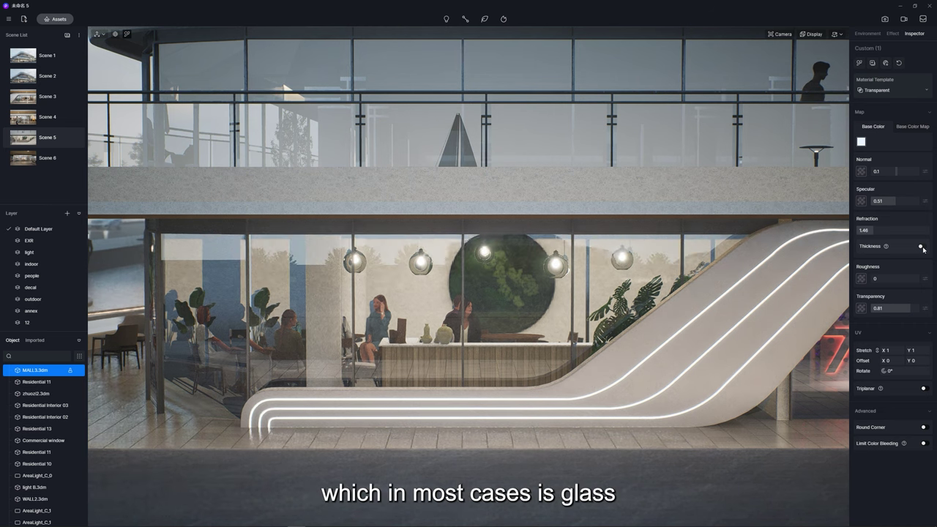
left_click(922, 248)
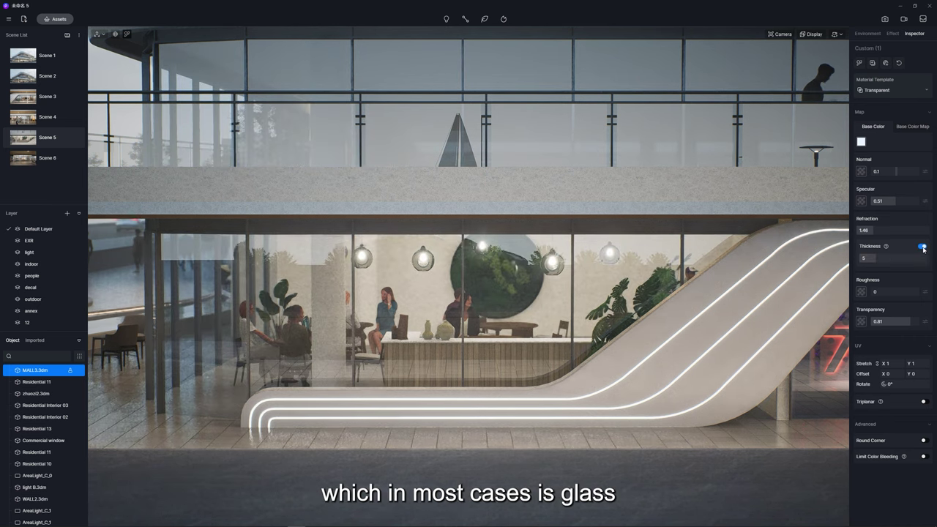
left_click(923, 248)
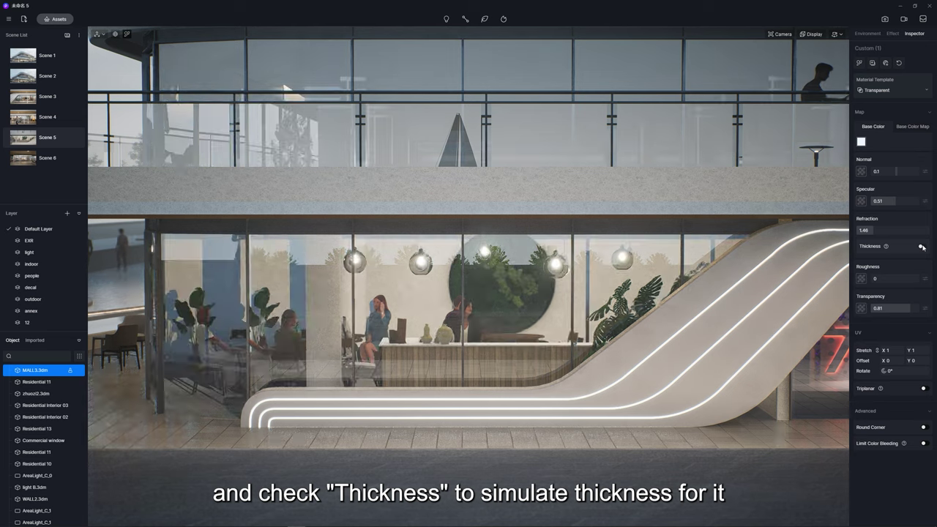
left_click(922, 247)
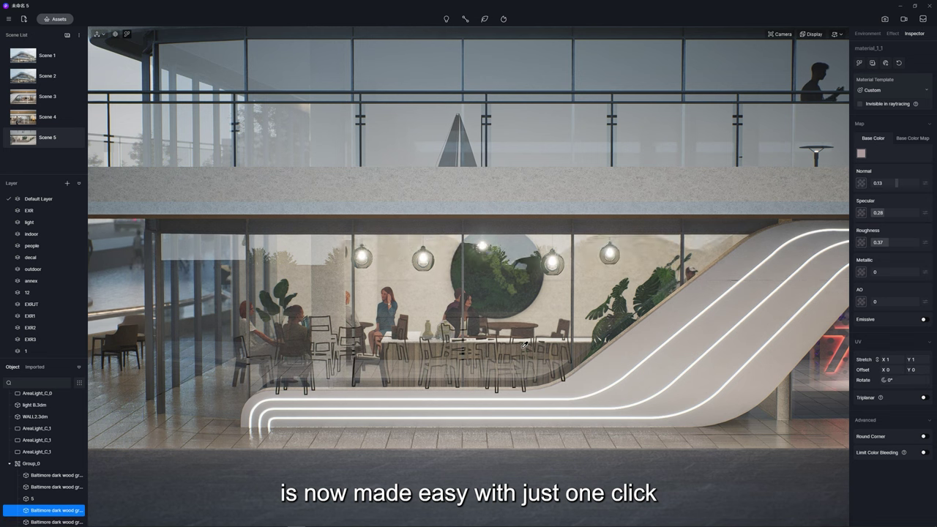
Alt-click through the stacked counter and wood materials behind the glass until the chairs' Cloth cushion is picked.
left_click(524, 344, "alt")
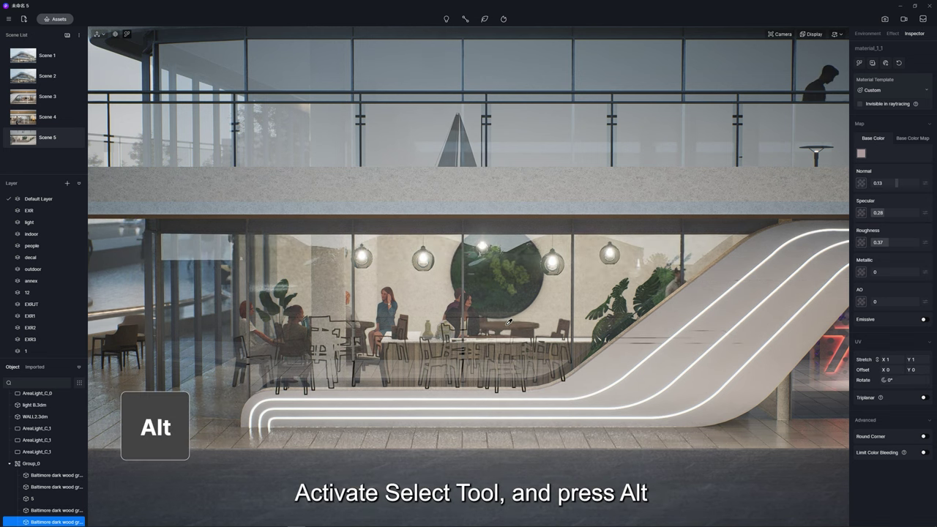
left_click(509, 322, "alt")
left_click(459, 346, "alt")
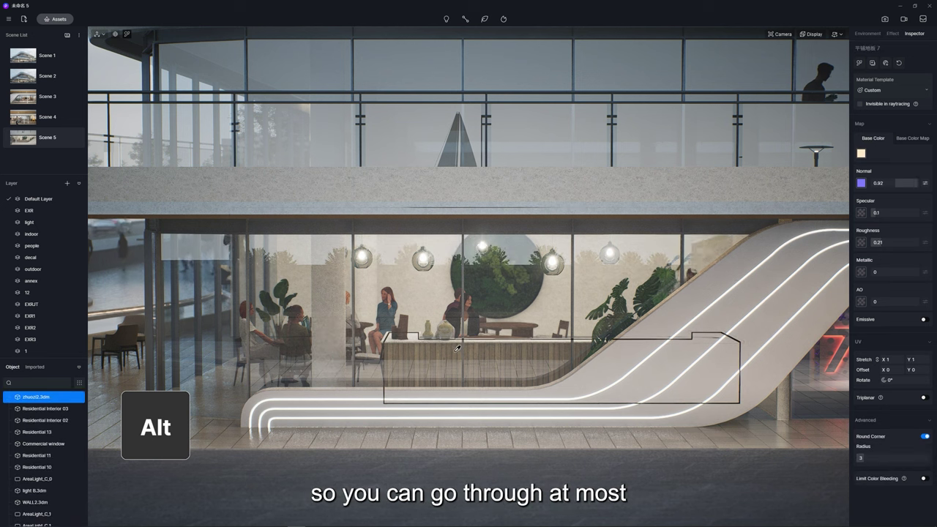
left_click(438, 356, "alt")
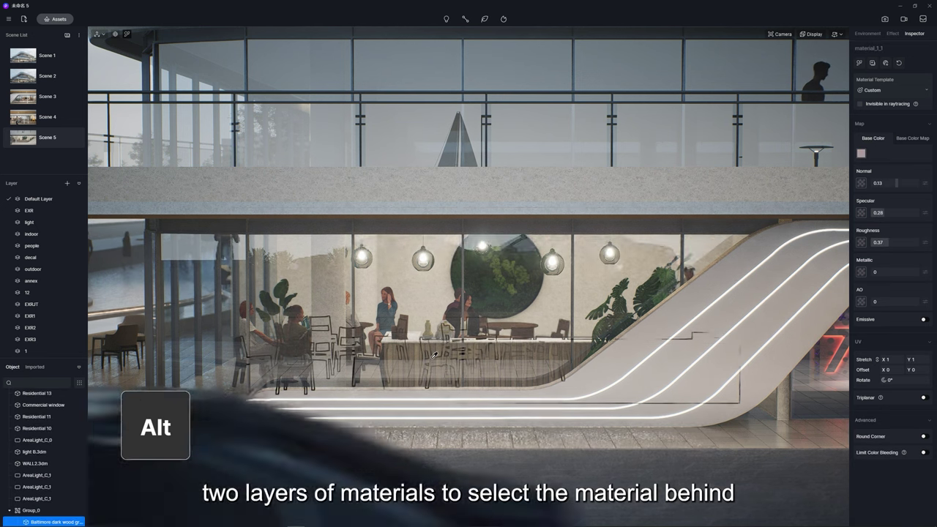
left_click(440, 354, "alt")
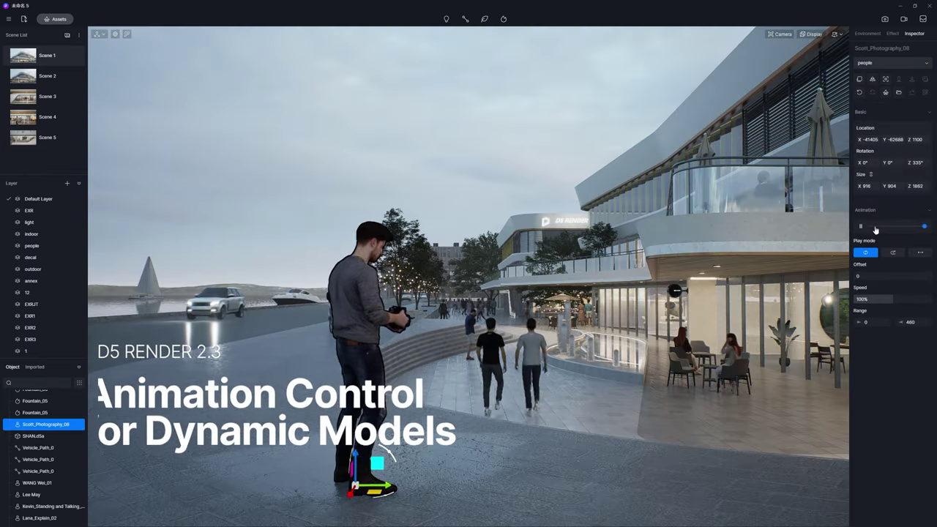
Scrub the photographer's animation pose, set Play mode back to loop, and set Offset to 221.
left_click_drag(876, 227, 897, 227)
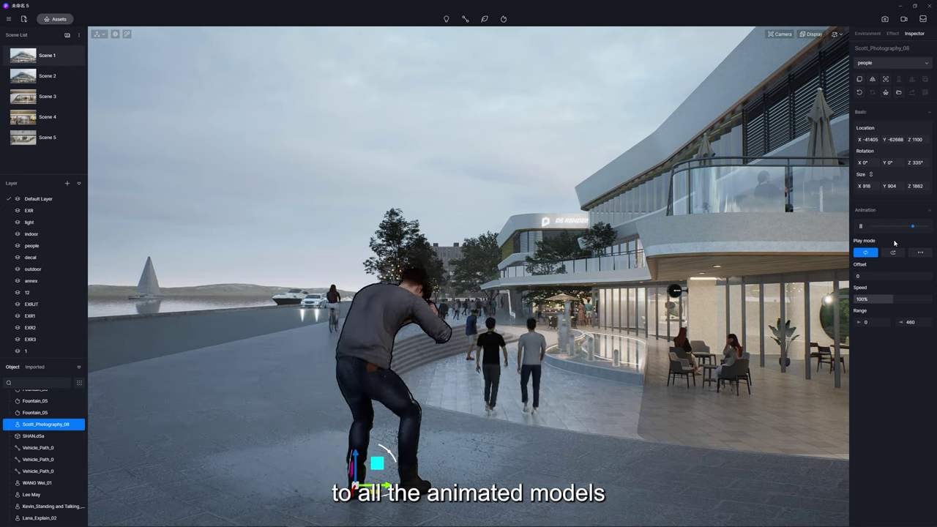
left_click(893, 254)
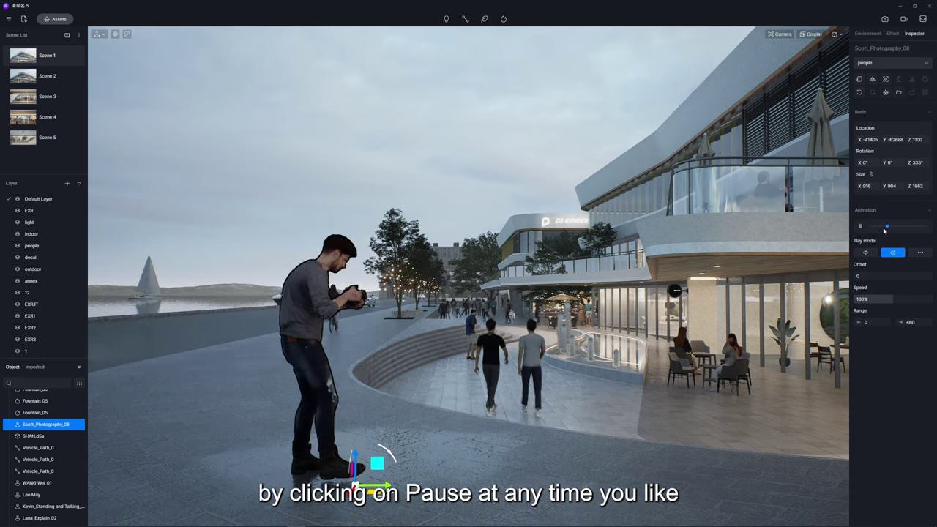
left_click(865, 251)
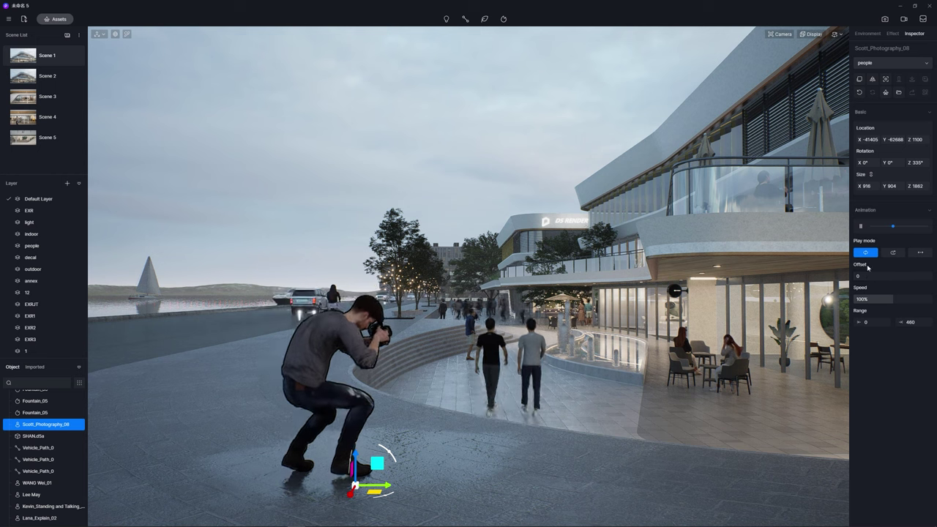
left_click_drag(861, 276, 892, 299)
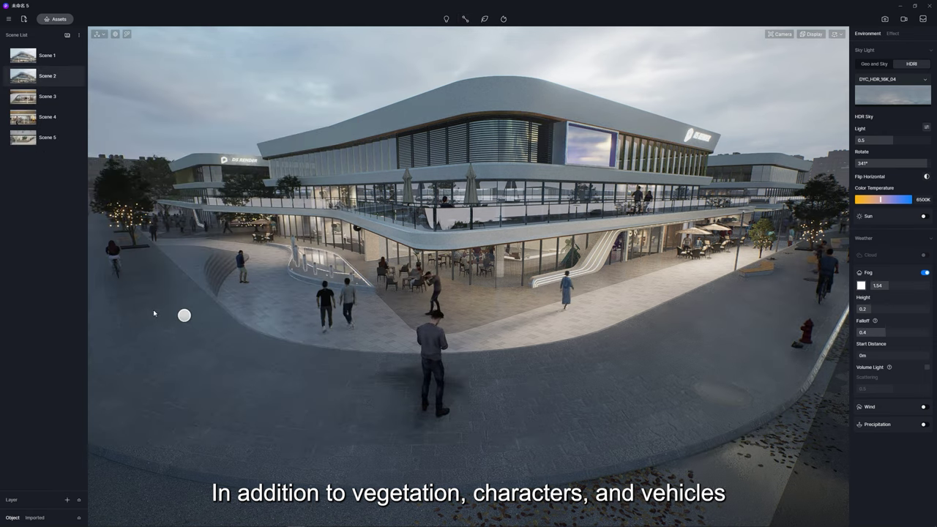
Draw a looping dog path around the plaza and narrow it to width 1.41.
left_click(775, 285)
left_click(561, 405)
left_click(158, 360)
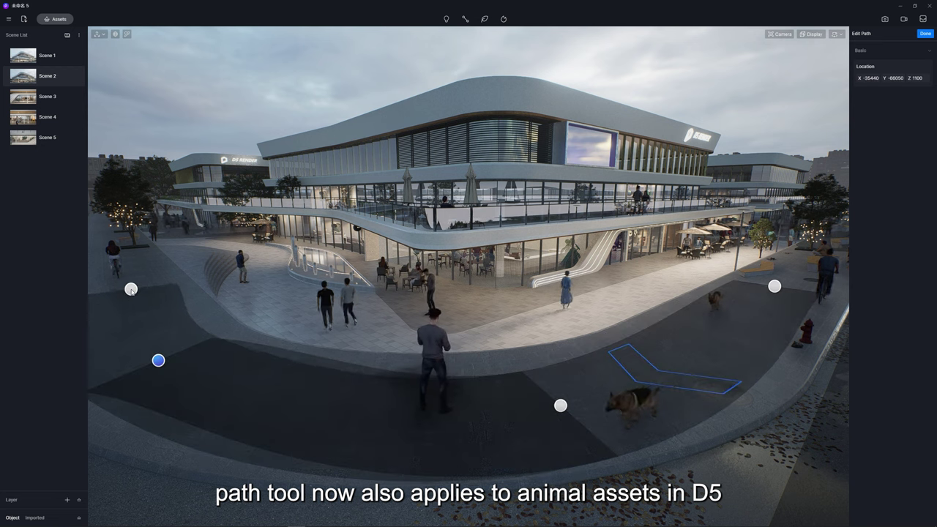
left_click(137, 285)
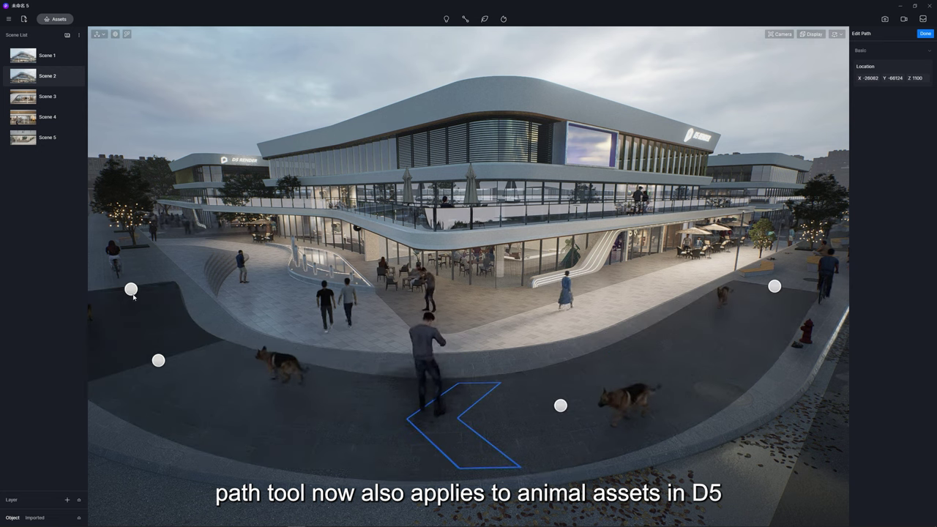
left_click(926, 34)
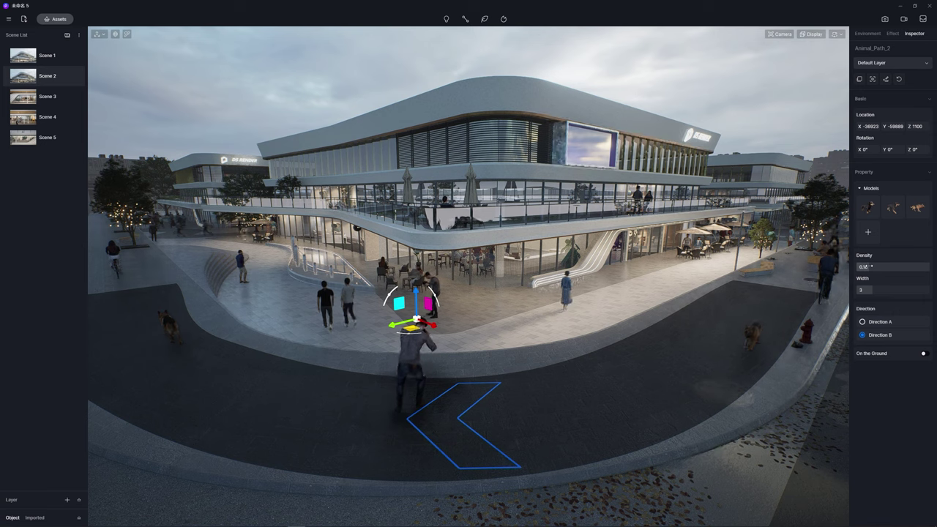
left_click_drag(865, 291, 849, 290)
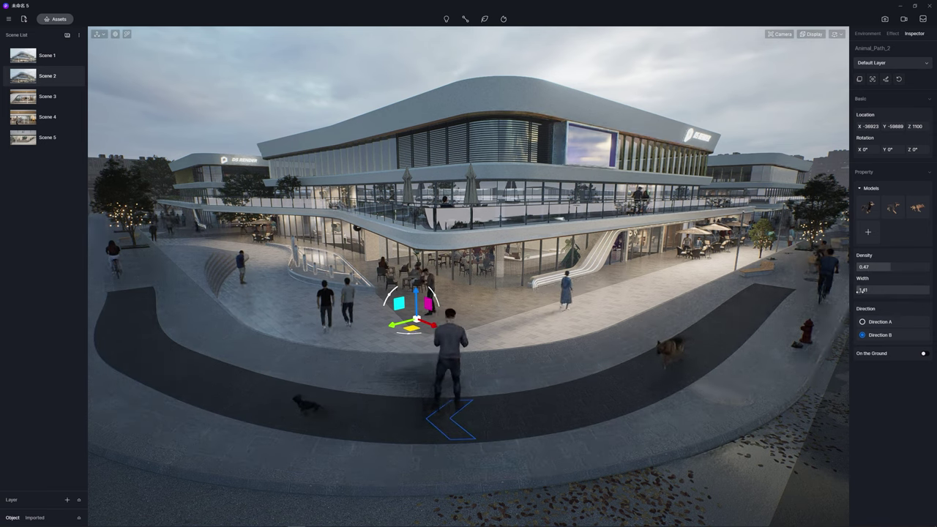
left_click_drag(889, 266, 902, 266)
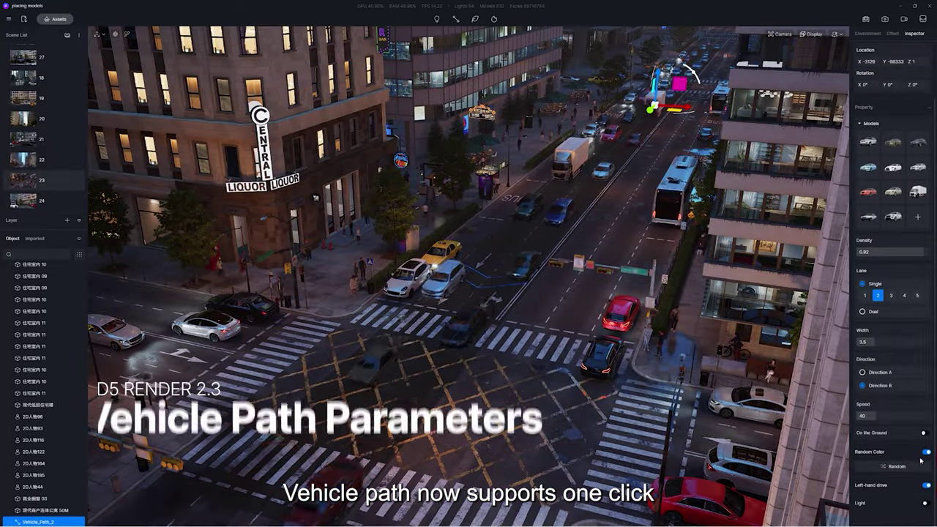
Turn on the car lights on Vehicle_Path_2 and raise traffic Density to 0.92.
left_click(926, 503)
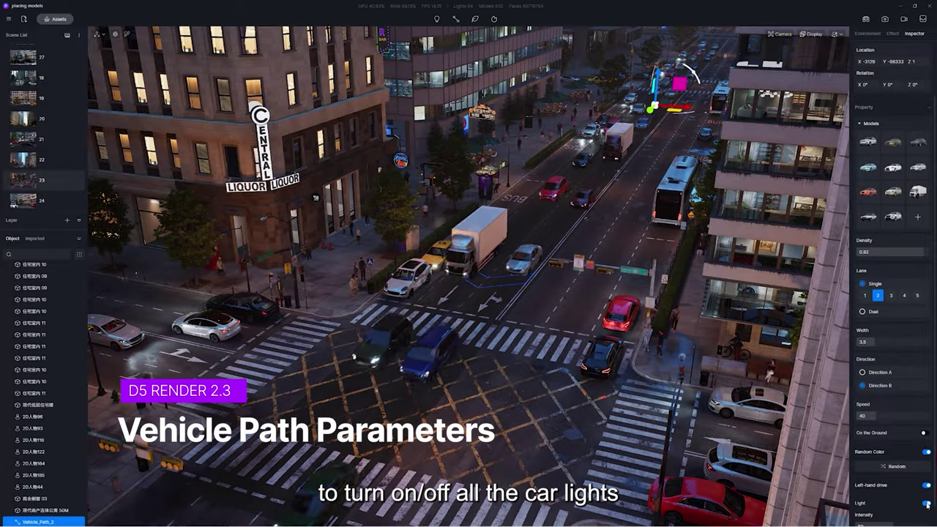
scroll(893, 506, "down", 1)
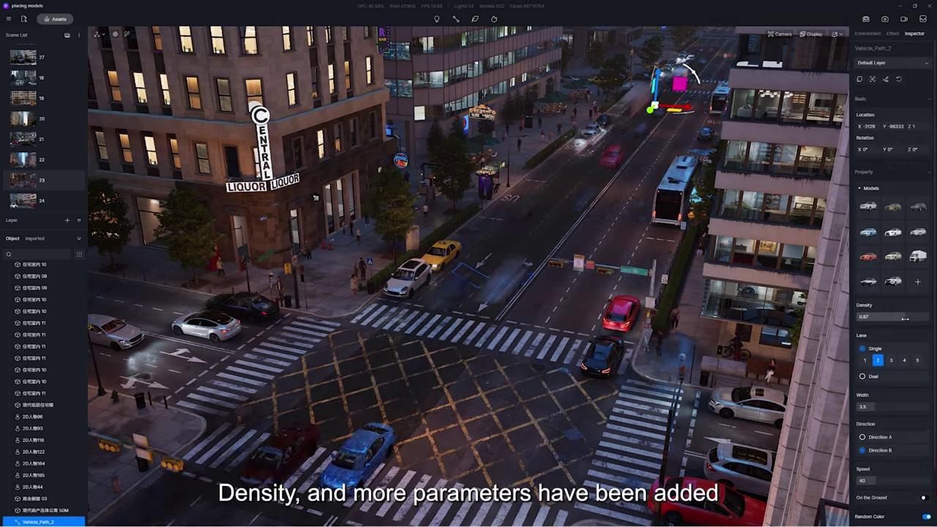
left_click_drag(916, 324, 919, 326)
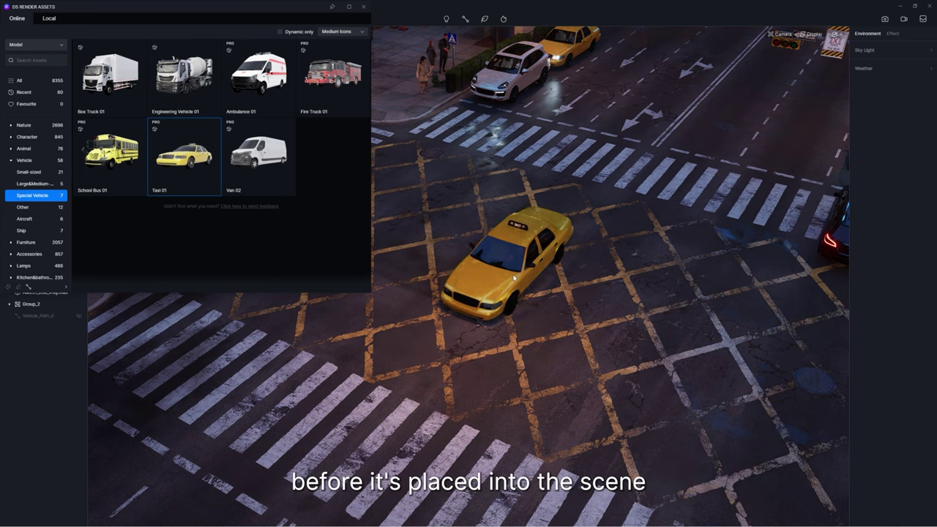
Rotate the Taxi 01 preview with R and the wheel until it sits diagonally across the crossing.
key("r")
key("r")
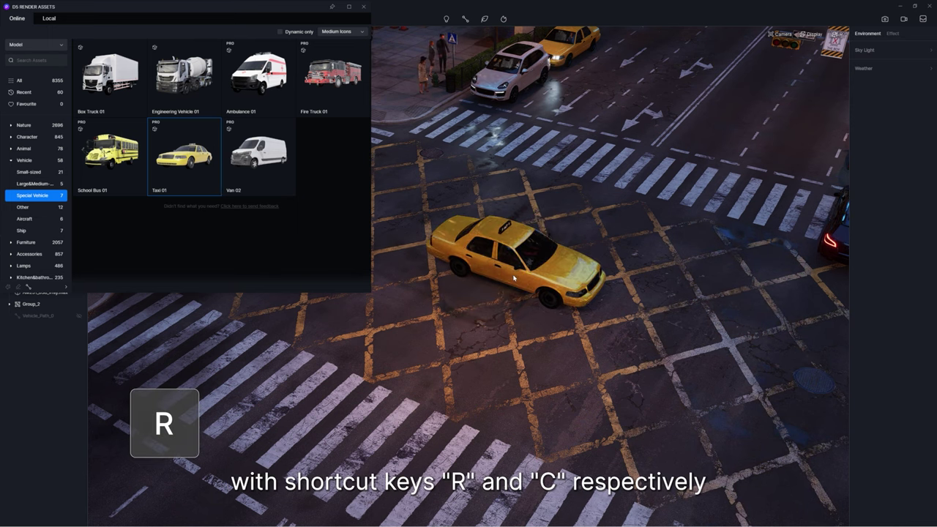
key("r")
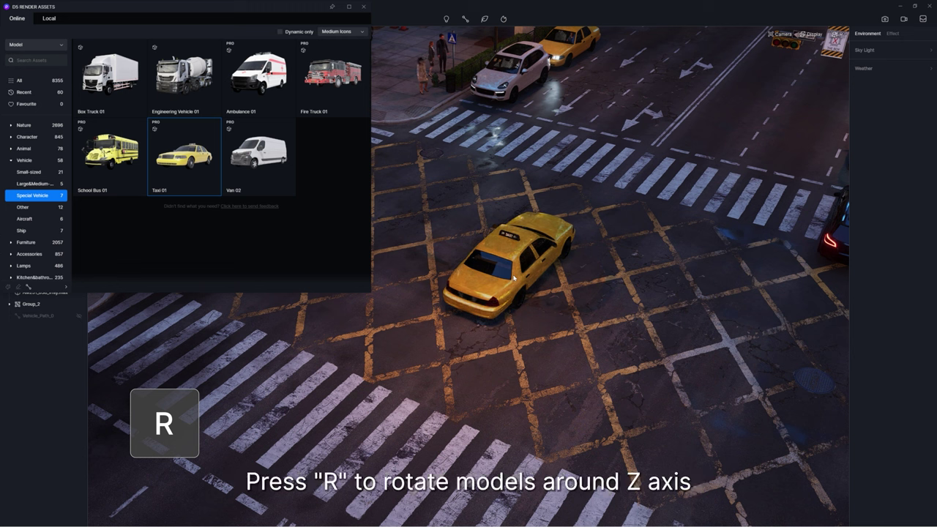
key("r")
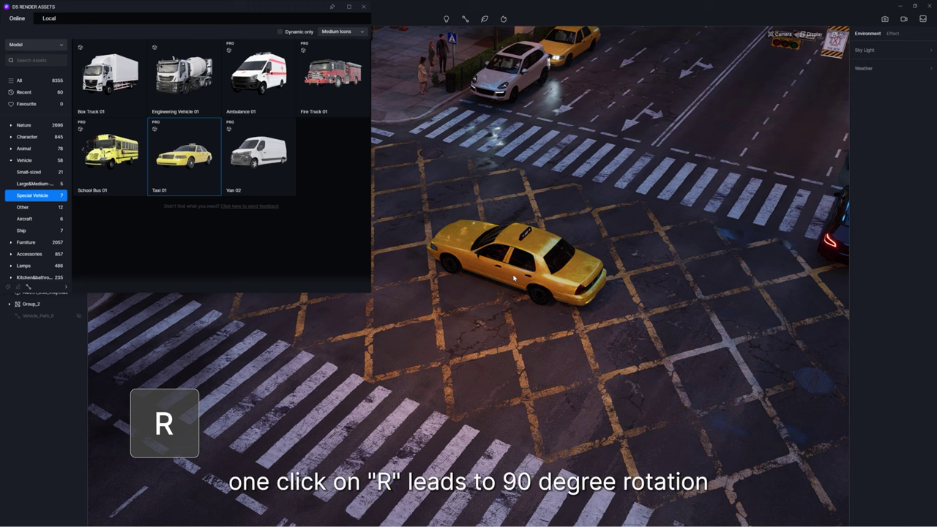
key("r")
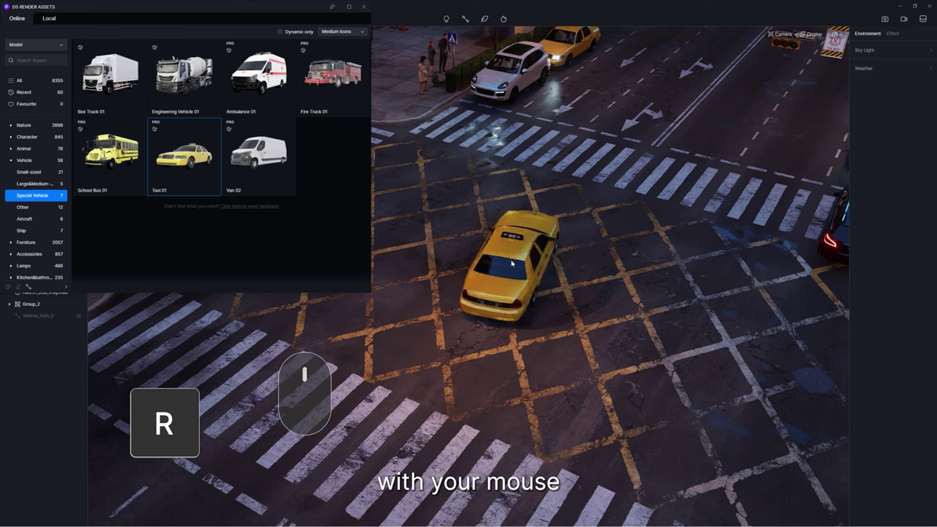
scroll(512, 265, "down", 1)
scroll(514, 268, "down", 1)
scroll(515, 271, "down", 1)
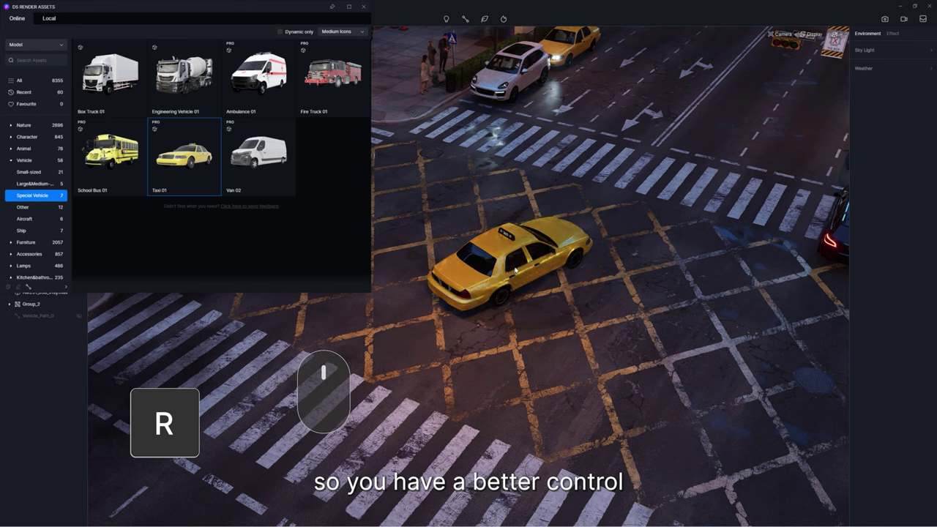
scroll(514, 269, "down", 1)
scroll(506, 267, "down", 1)
scroll(497, 265, "down", 1)
scroll(490, 261, "down", 1)
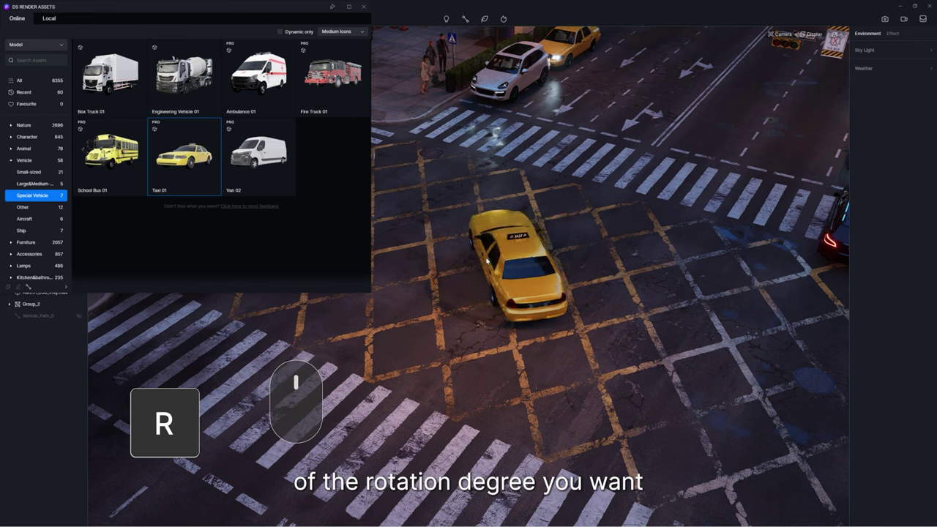
scroll(486, 261, "down", 1)
scroll(483, 265, "down", 1)
Scale the taxi preview up with C and the wheel, then shrink it back down.
key("c")
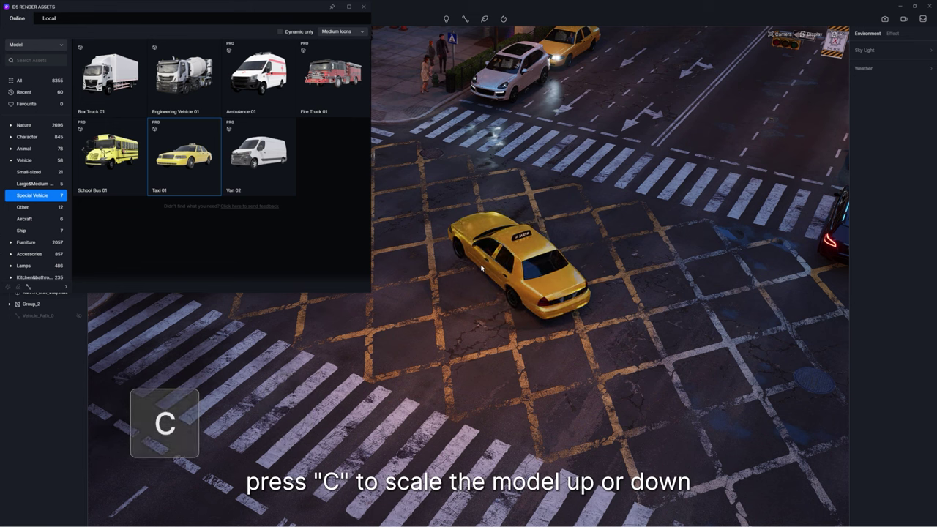
scroll(514, 277, "up", 1)
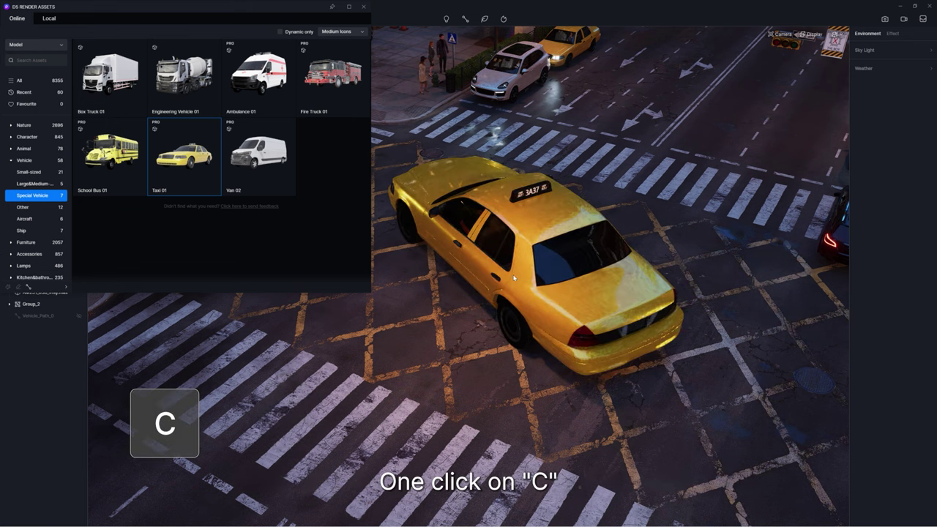
scroll(513, 277, "up", 7)
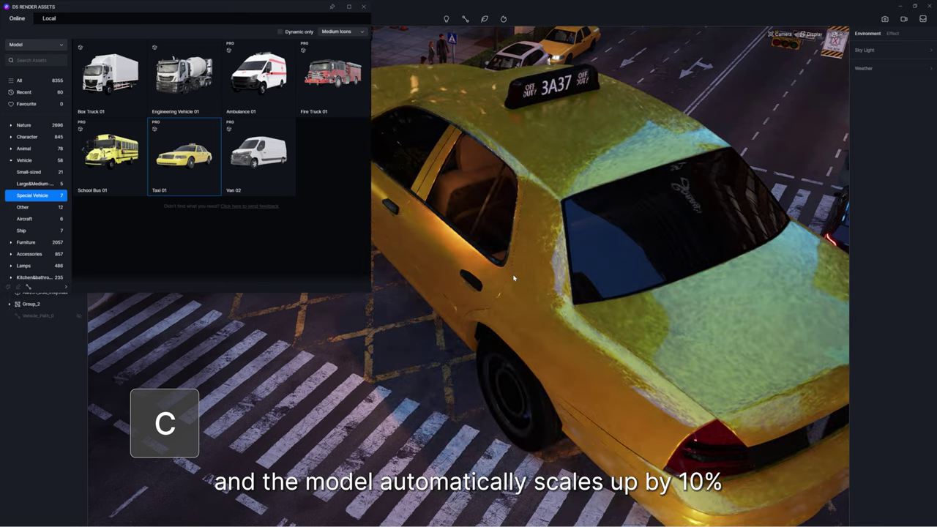
left_click_drag(514, 278, 440, 284)
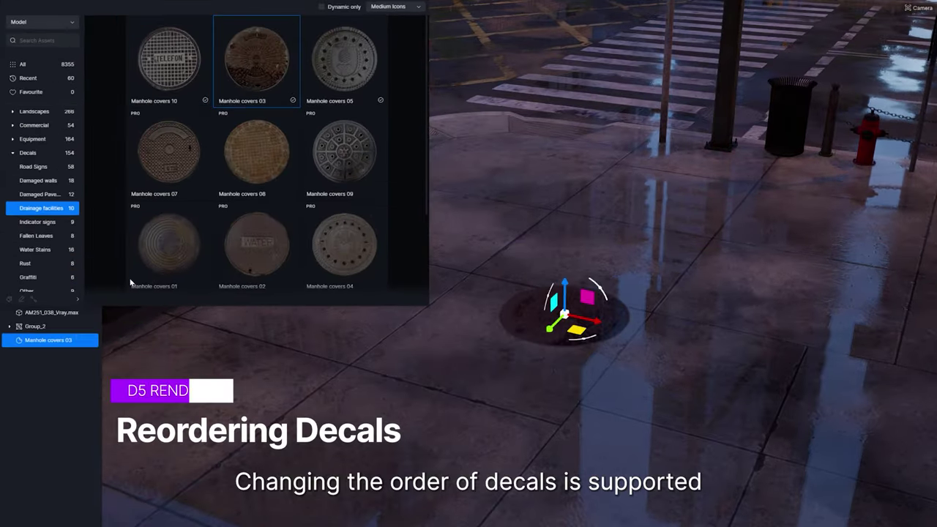
Place the Leaves 04 and Asphalt 04 decals over the manhole cover.
left_click(36, 236)
left_click(344, 154)
left_click(36, 208)
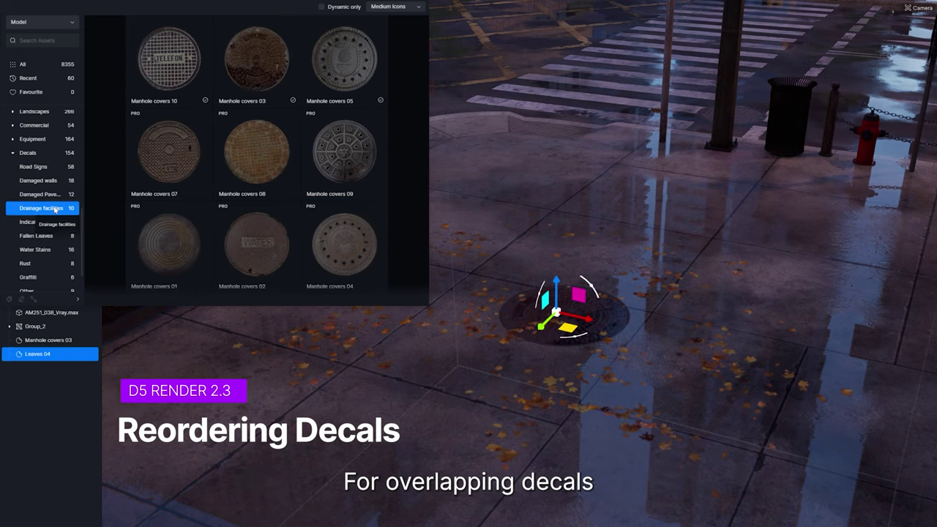
left_click(257, 245)
left_click(560, 322)
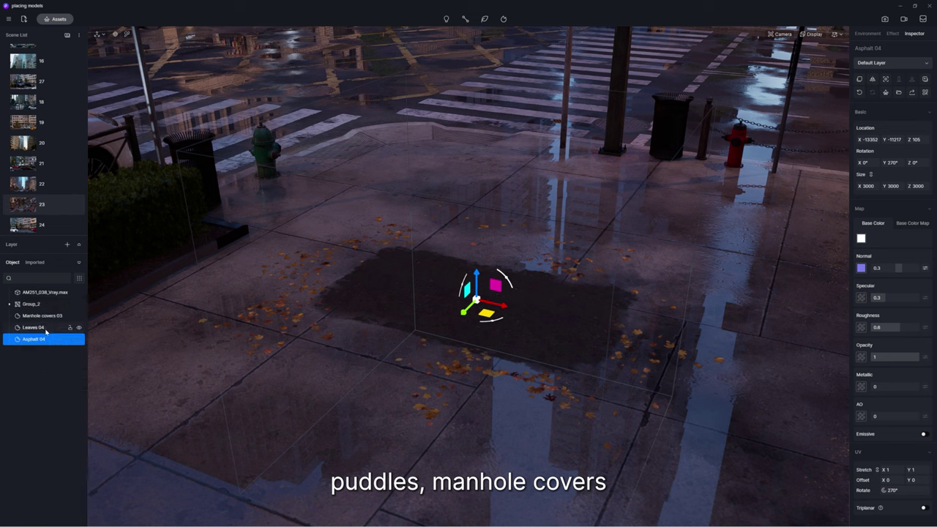
Reorder the manhole, Leaves 04 and Asphalt 04 decal layers with Bring to Front and Send to Back.
left_click(47, 328)
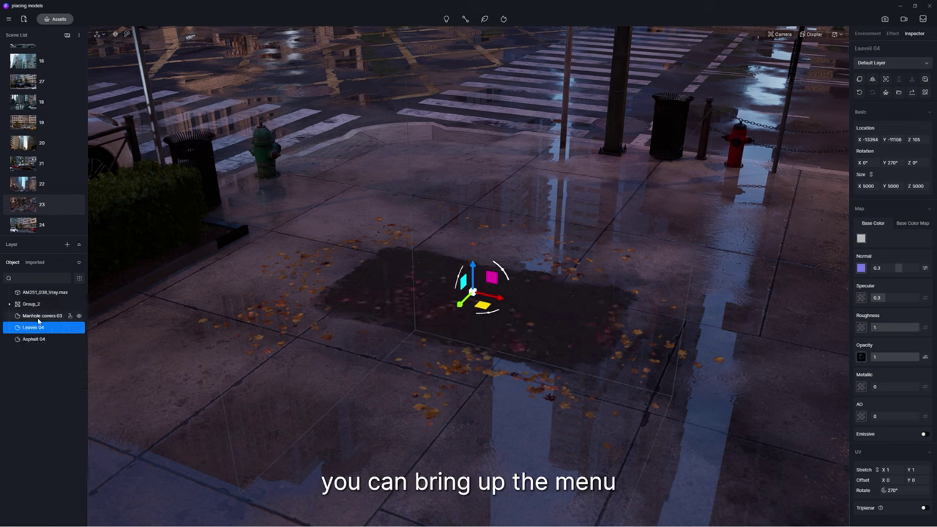
right_click(38, 318)
left_click(44, 374)
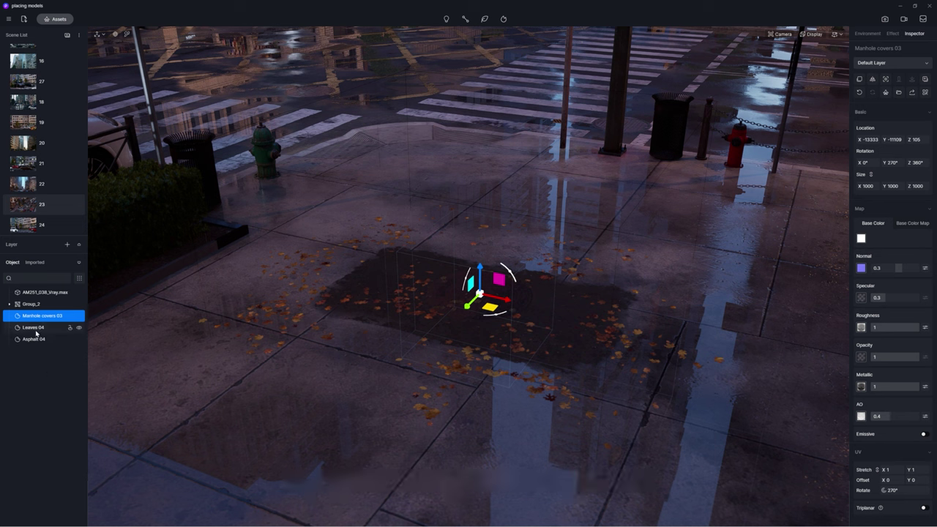
right_click(37, 332)
left_click(42, 384)
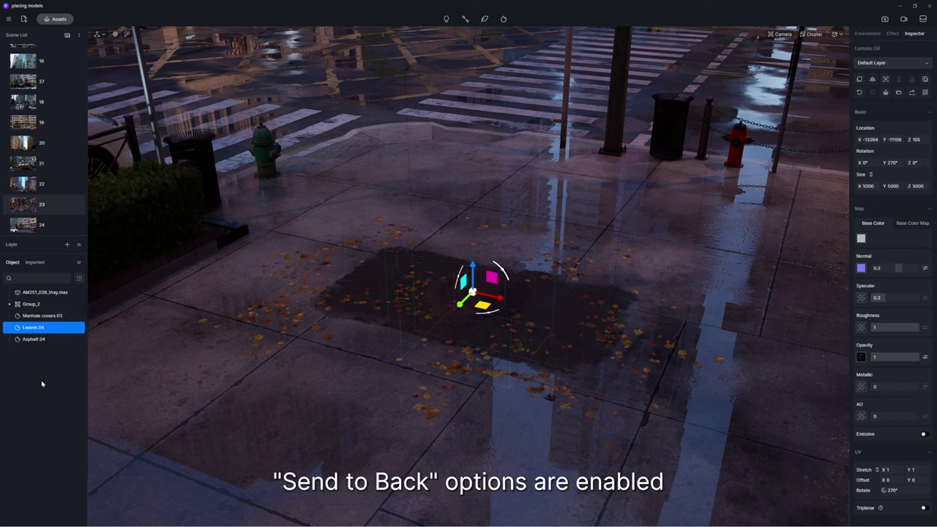
right_click(37, 318)
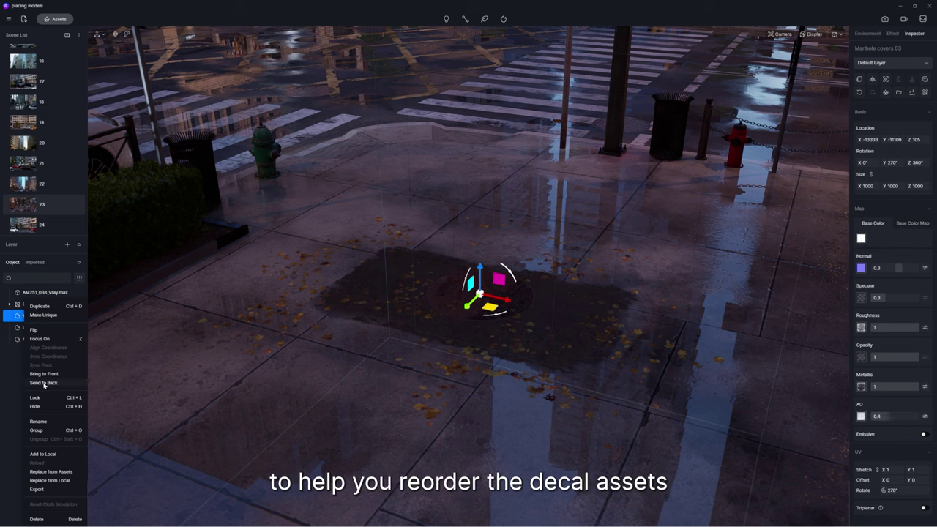
left_click(43, 386)
right_click(43, 341)
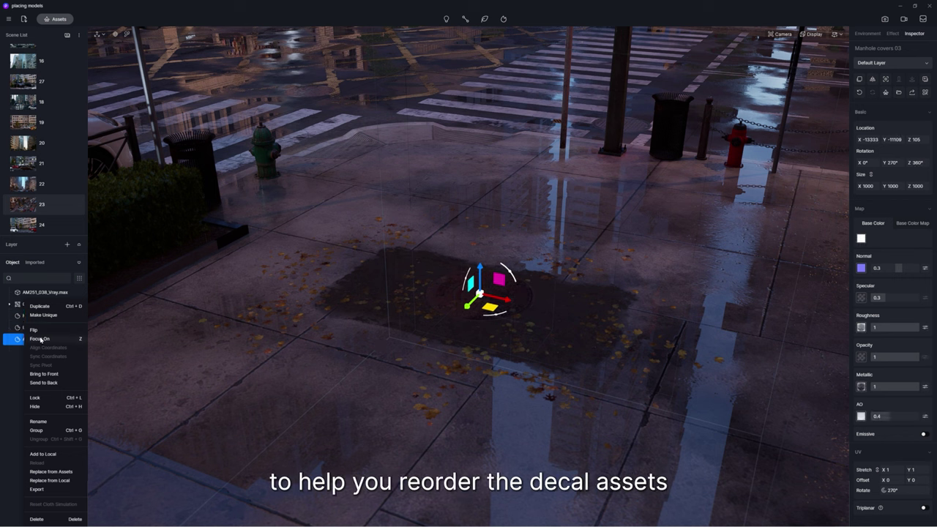
left_click(44, 382)
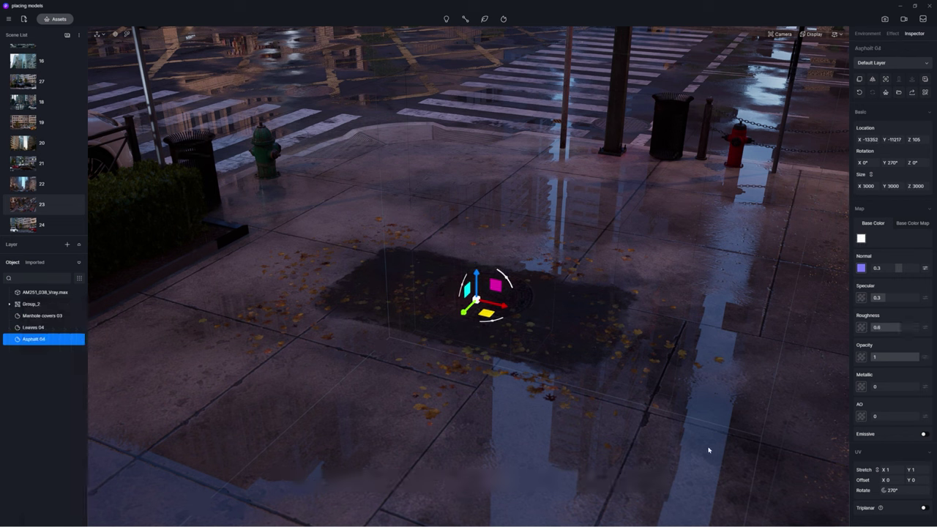
Raise the Environment Precipitation Puddle value from 0.33 to 0.55.
scroll(888, 393, "down", 1)
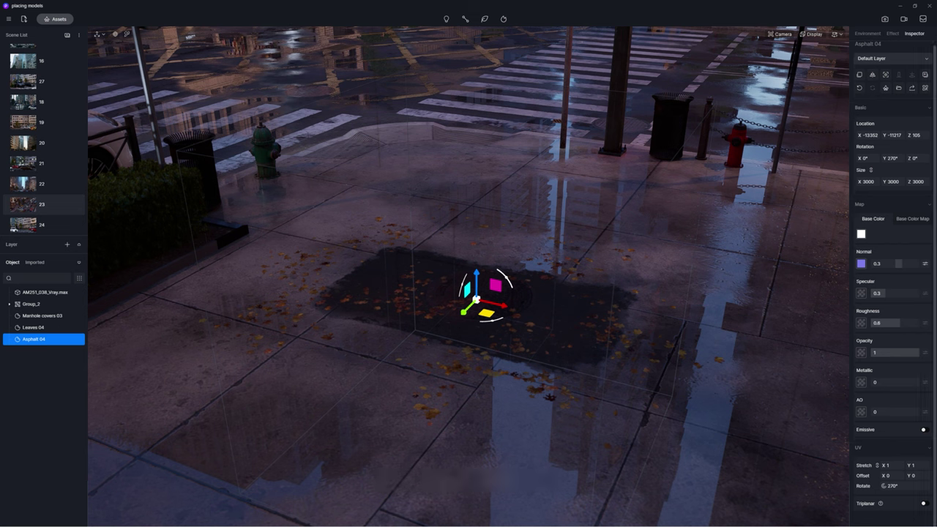
left_click(869, 35)
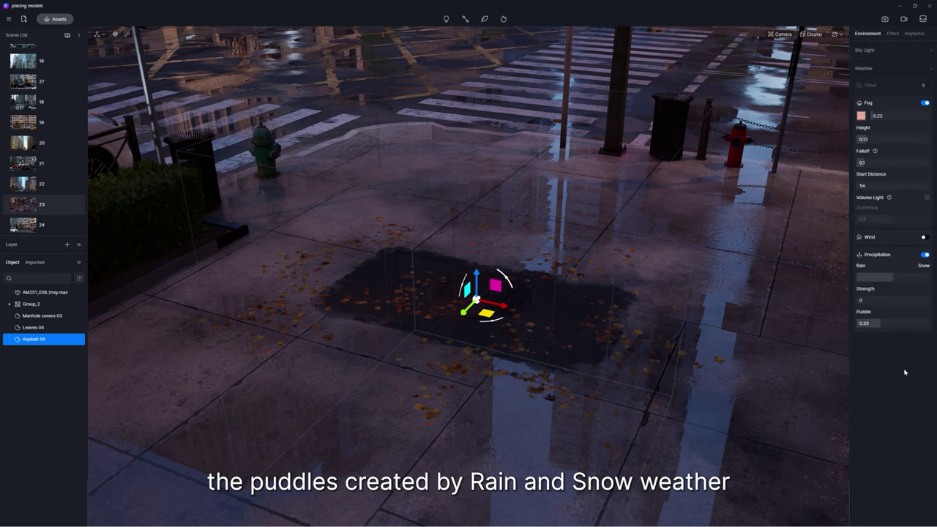
left_click_drag(882, 323, 896, 322)
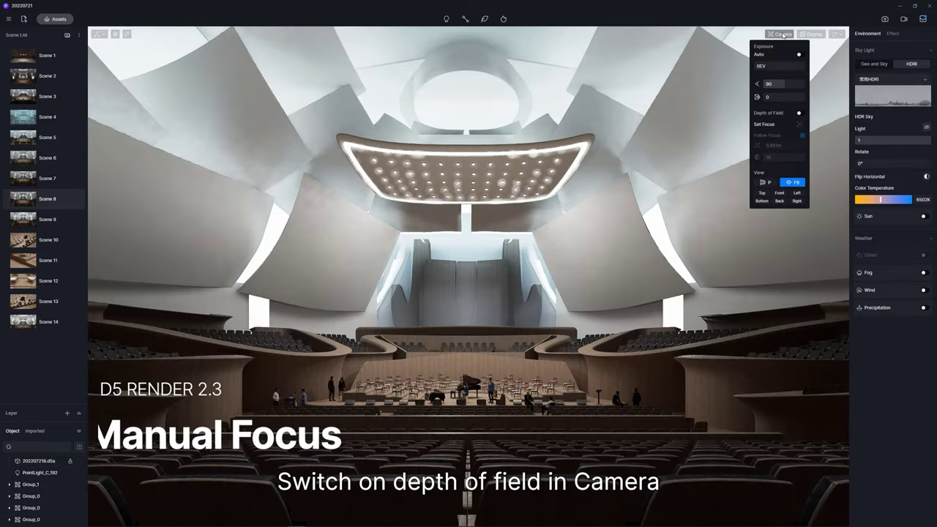
Enable depth of field, enter focus distance 1.901, and pick a new focus point in the hall.
left_click(801, 113)
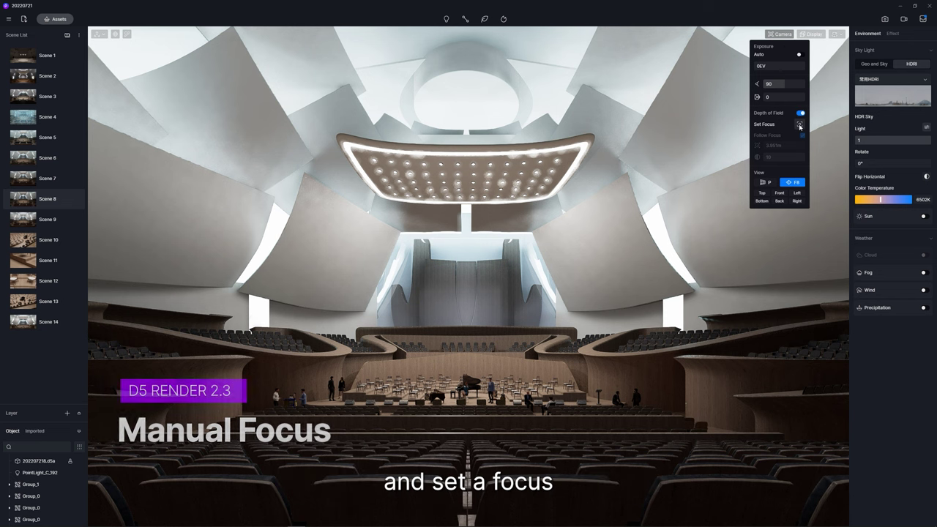
left_click(437, 480)
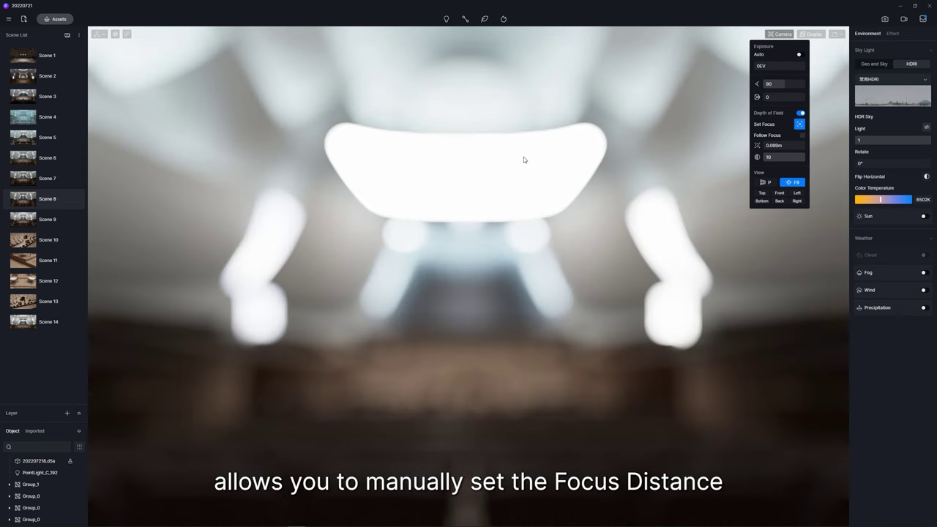
type("1.901")
key("Return")
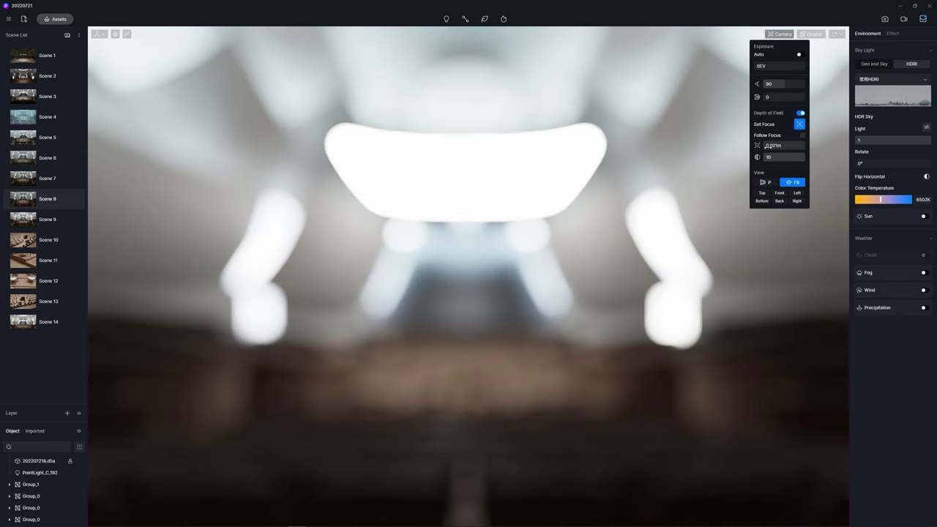
left_click(839, 149)
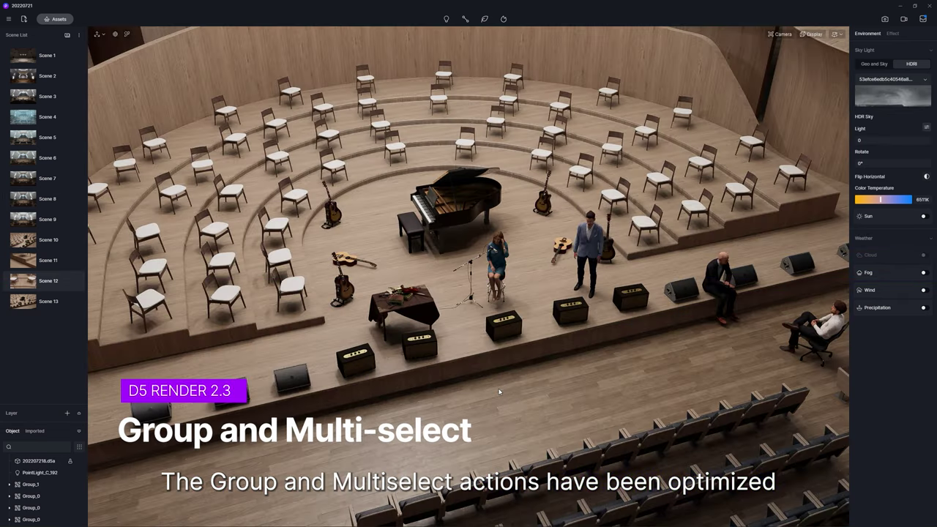
Group five stage speakers with Ctrl+G, rotate the group 40°, then rotate each speaker individually.
left_click(358, 361)
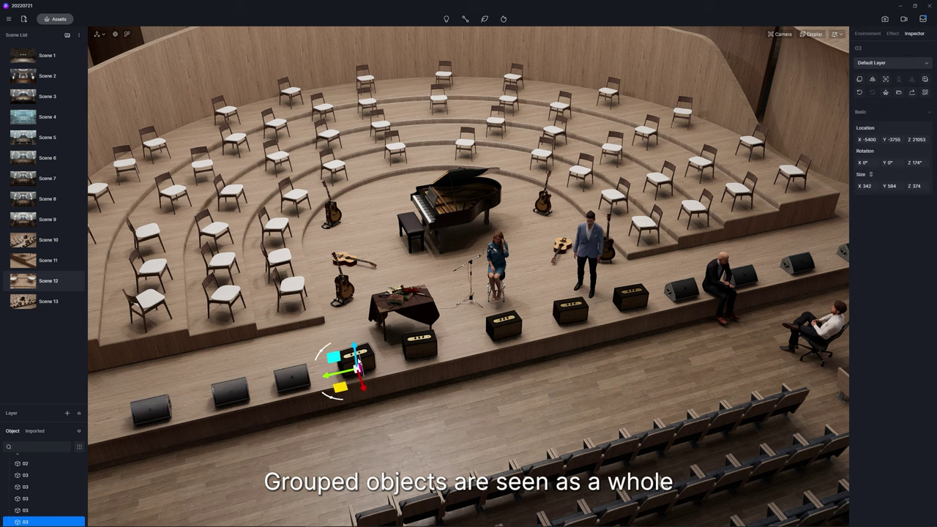
left_click(428, 347, "ctrl")
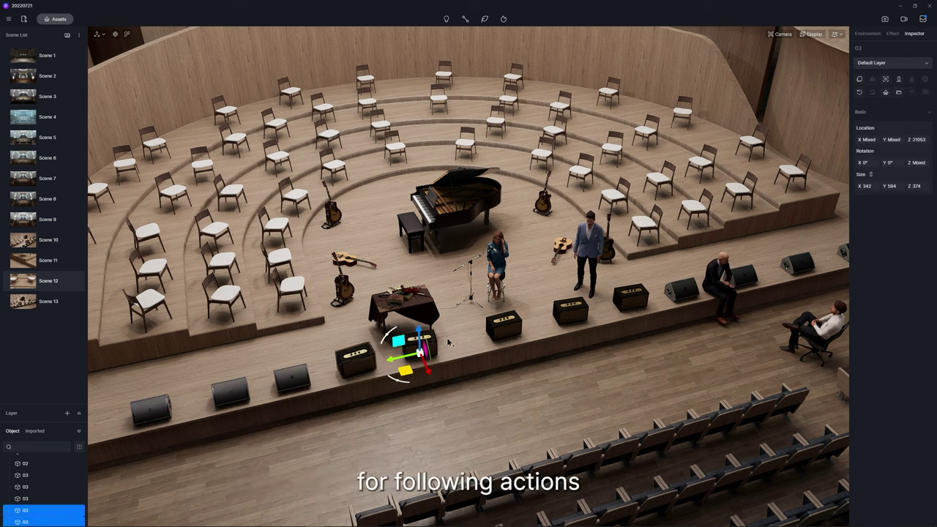
left_click(505, 331, "ctrl")
left_click(575, 320, "ctrl")
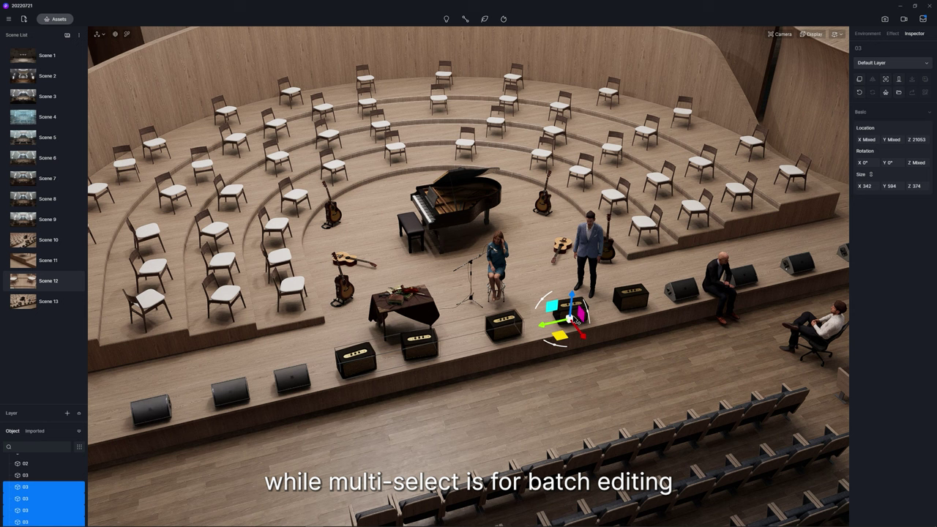
left_click(632, 306, "ctrl")
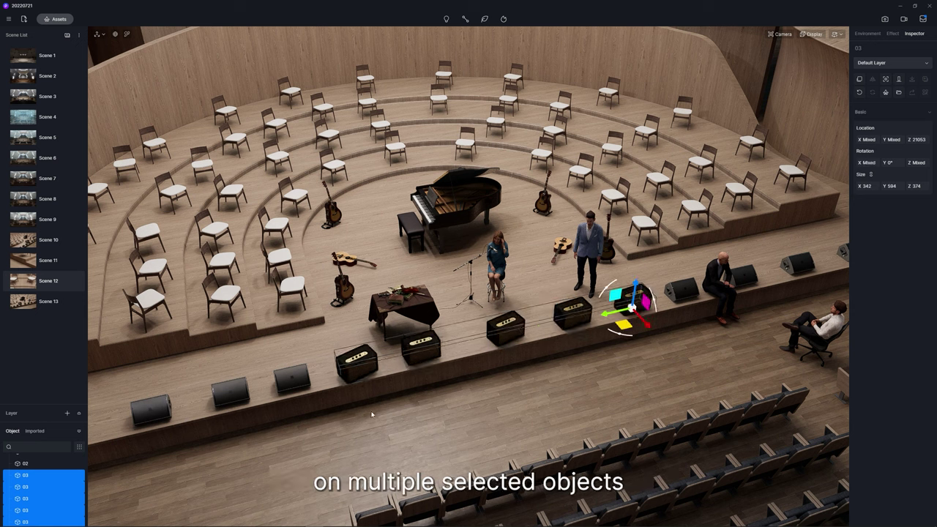
key("ctrl+g")
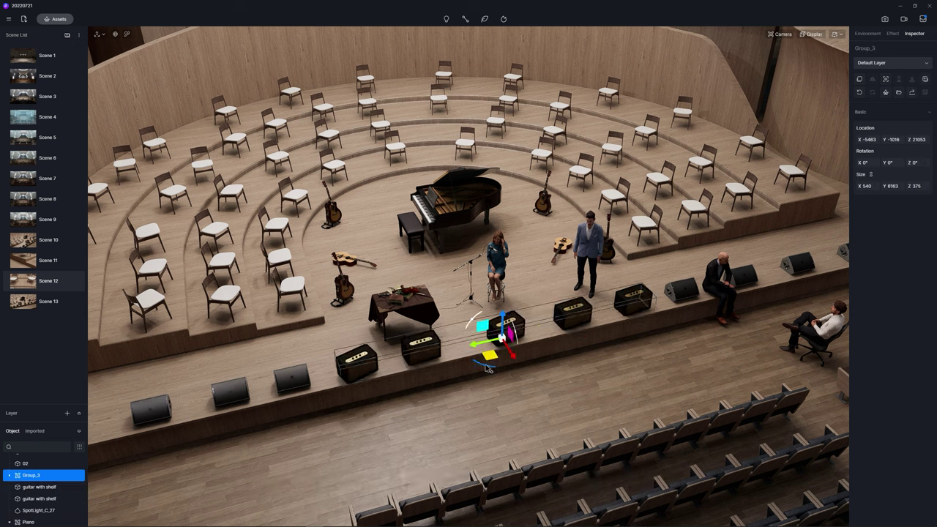
mouse_move(488, 363)
left_mouse_down()
mouse_move(496, 367)
mouse_move(474, 323)
mouse_move(470, 332)
left_mouse_up()
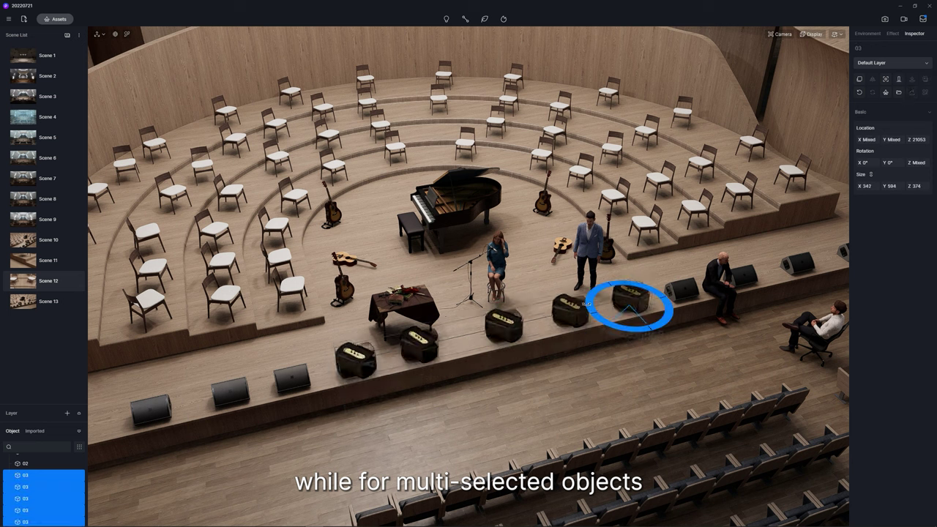
left_click_drag(619, 332, 638, 329)
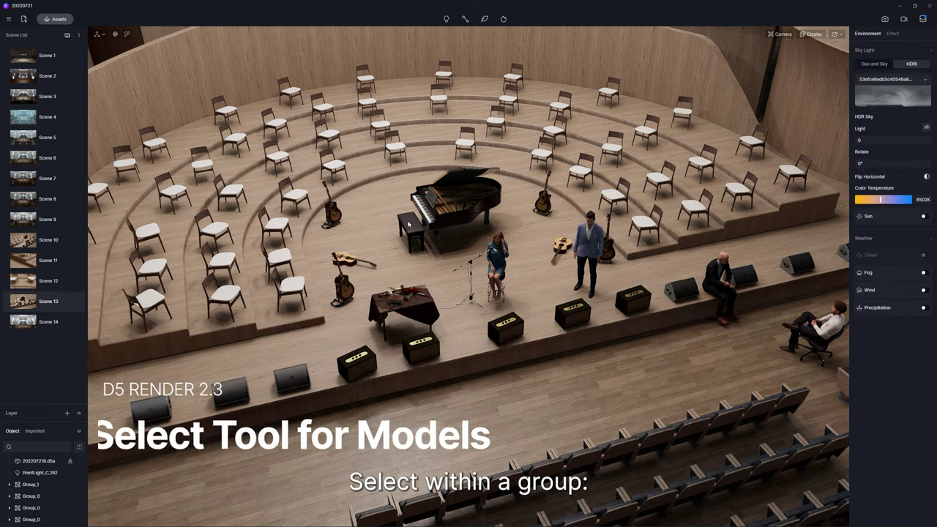
Double-click into the piano group and select the guitars, stool and piano one by one.
left_click(408, 229)
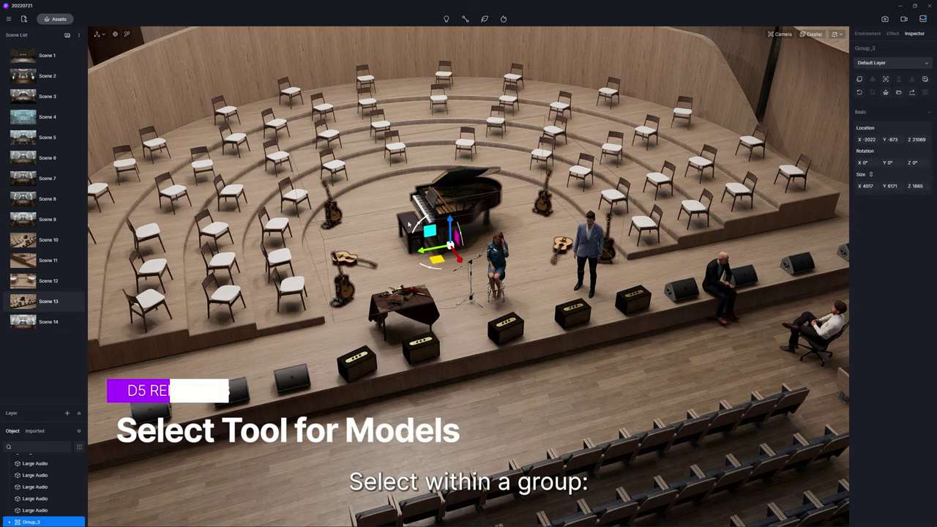
double_click(337, 217)
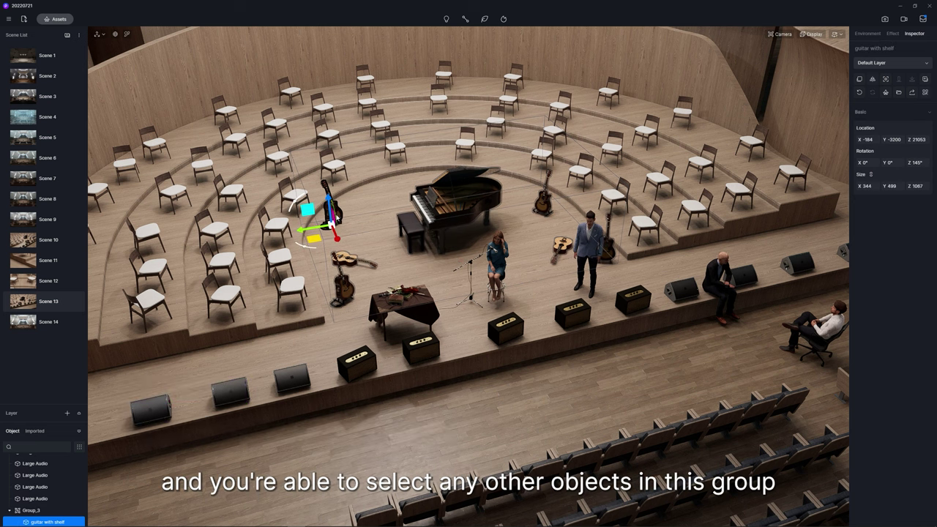
left_click(347, 259)
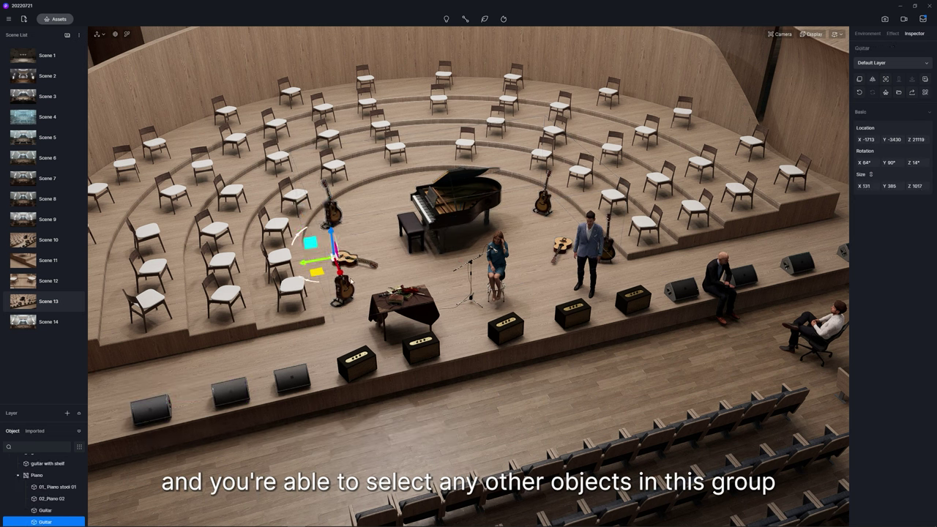
left_click(414, 231)
left_click(456, 220)
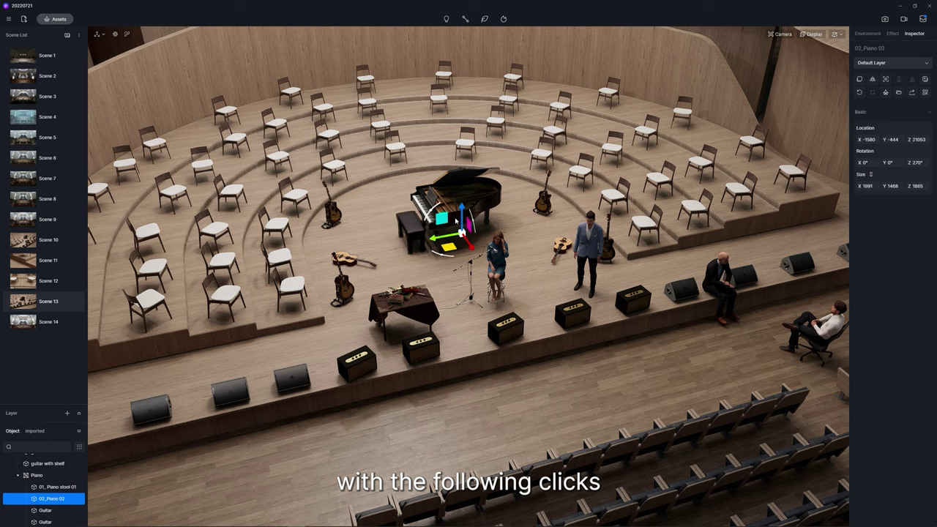
left_click(562, 247)
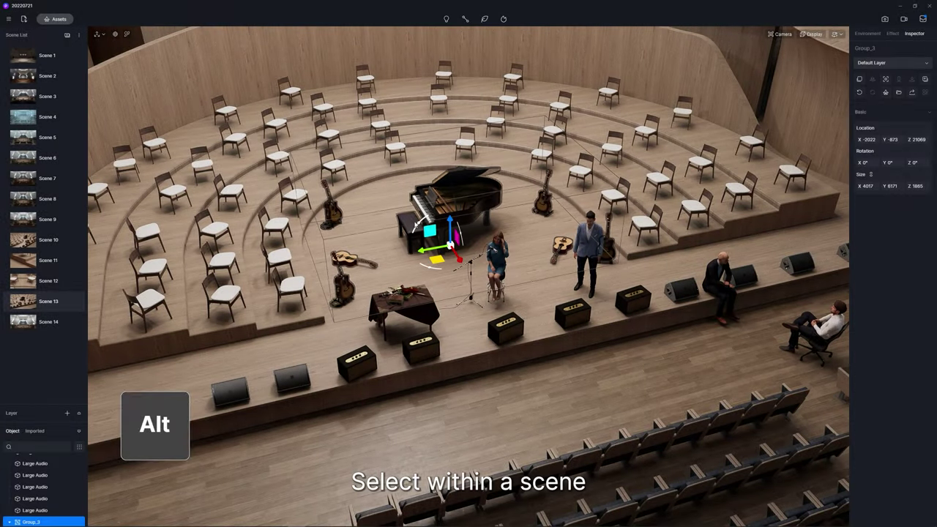
Alt-click to directly select the shelf guitar, piano, piano body, stool and floor guitar.
left_click(345, 219, "alt")
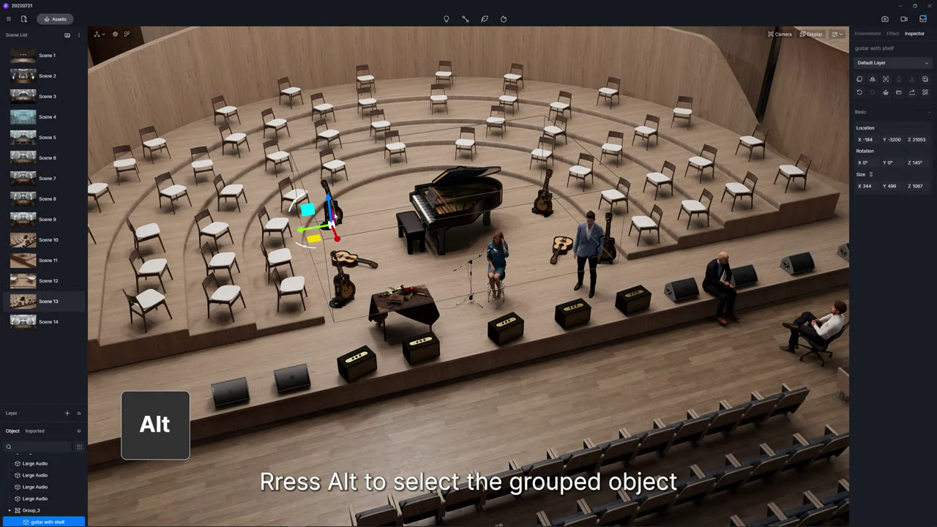
left_click(445, 220, "alt")
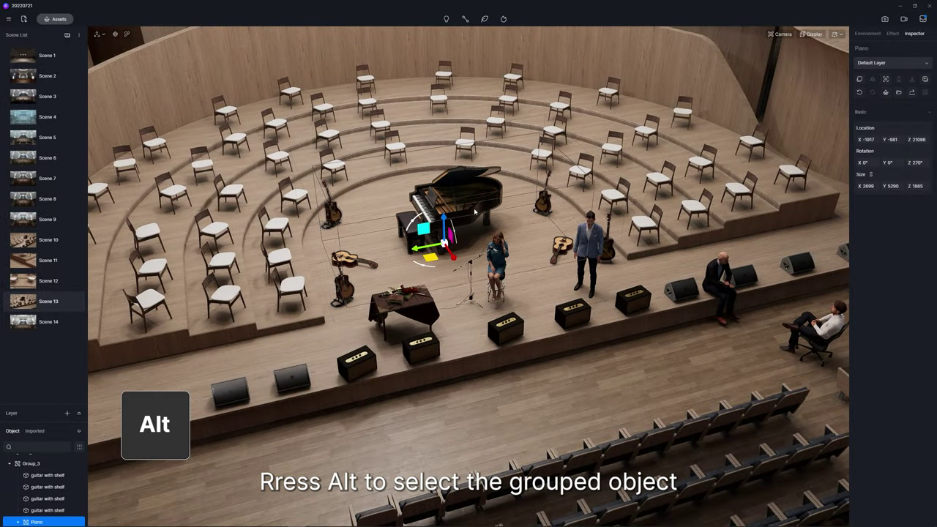
left_click(465, 233, "alt")
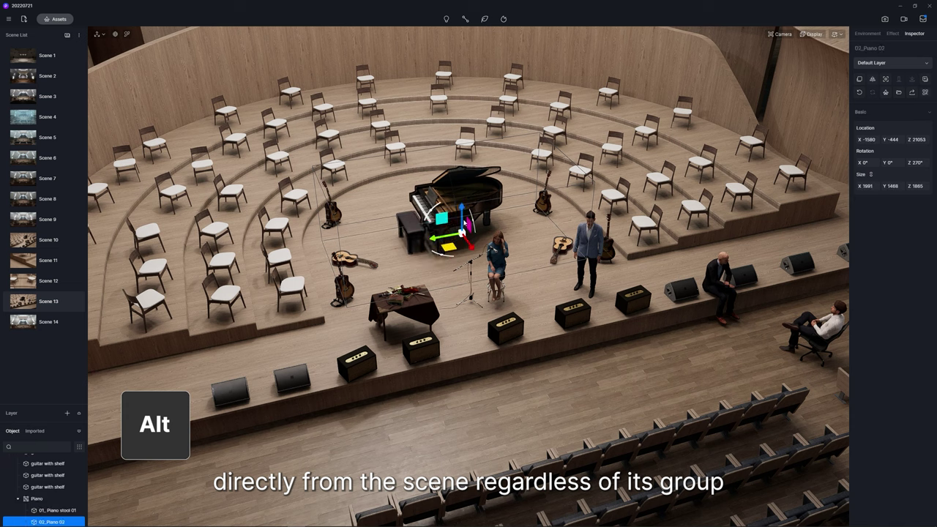
left_click(415, 231, "alt")
left_click(351, 260, "alt")
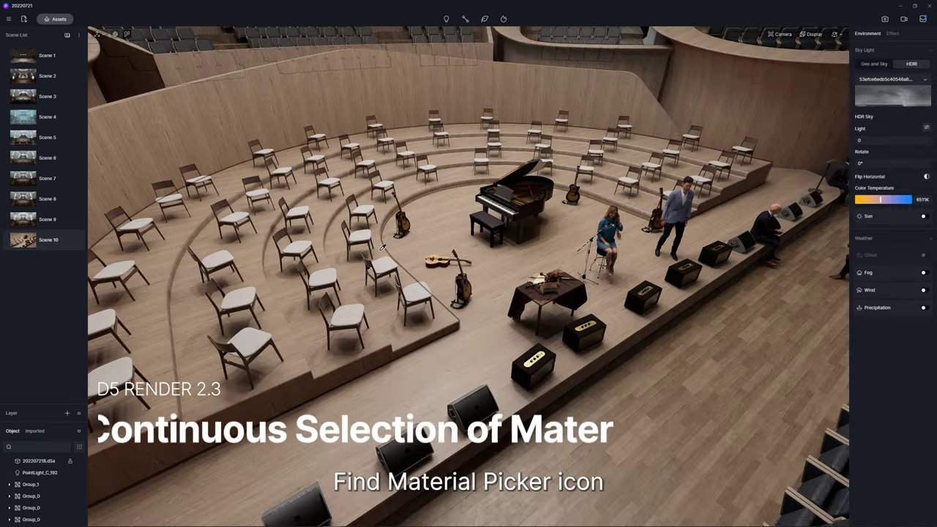
Pick several scene materials, then darken the stage floor's base colour.
left_click(364, 235)
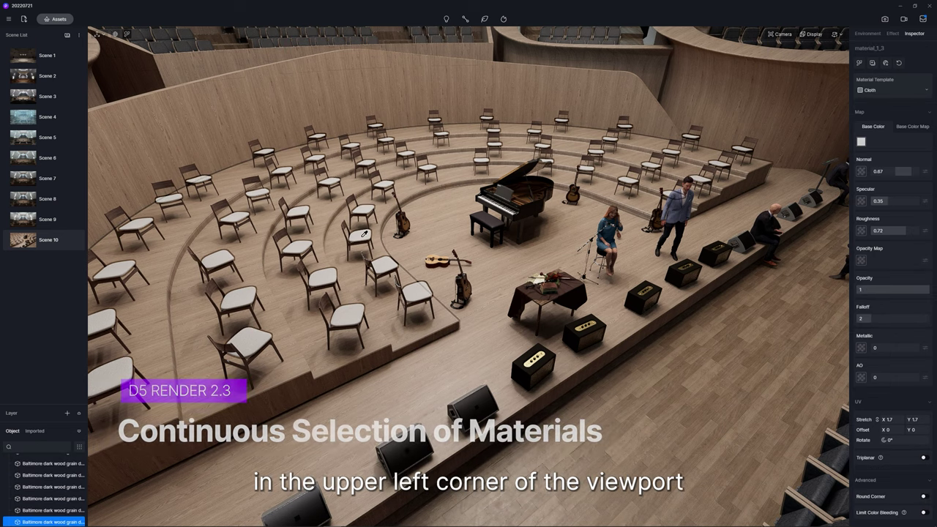
left_click(446, 239)
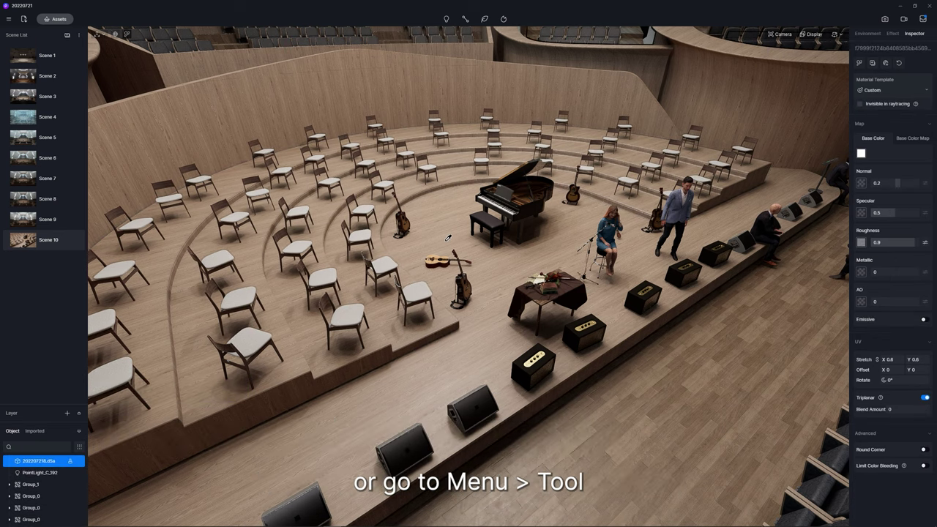
left_click(527, 290)
left_click(476, 399)
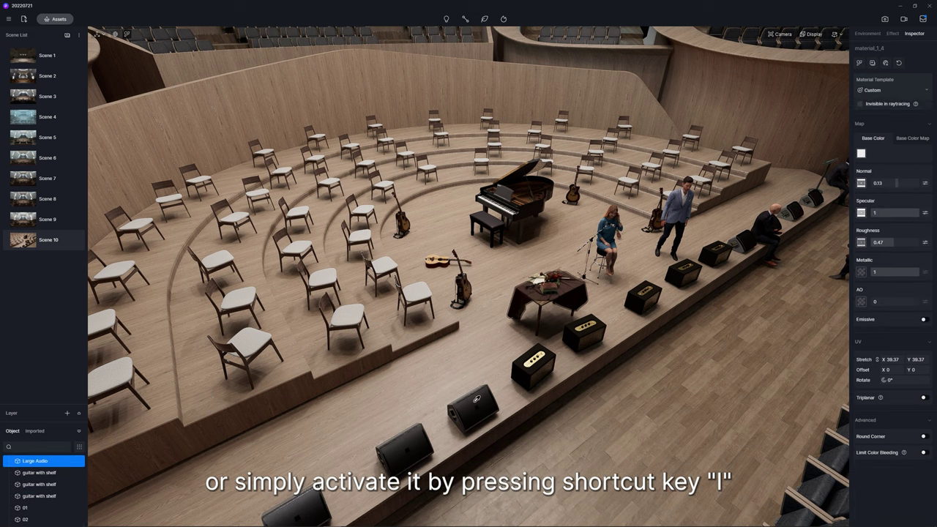
left_click(471, 350)
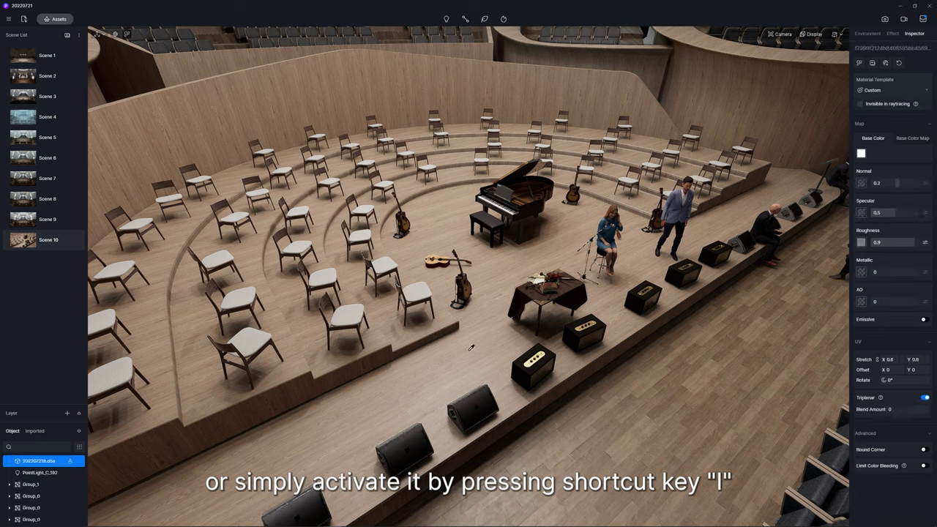
left_click(862, 153)
left_click(894, 242)
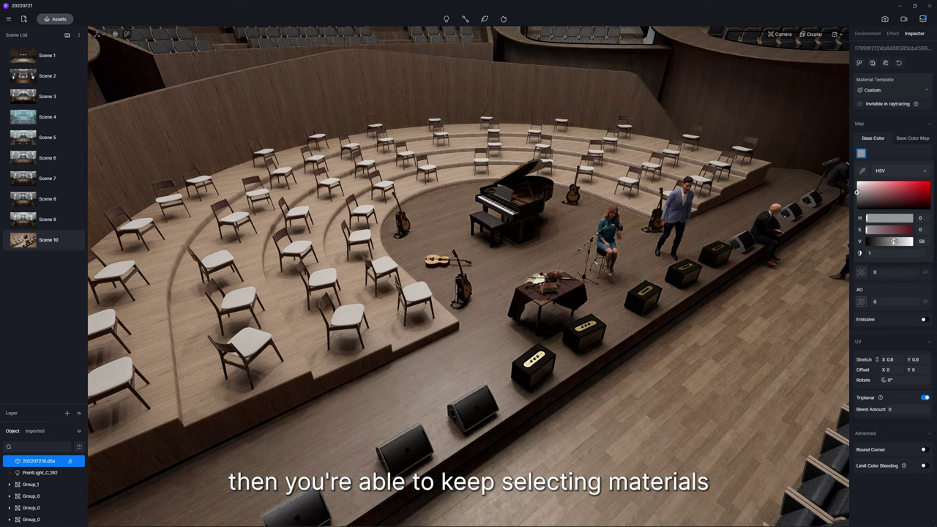
Change the chair cushion fabric's base colour to green via saturation and hue.
left_click(423, 288)
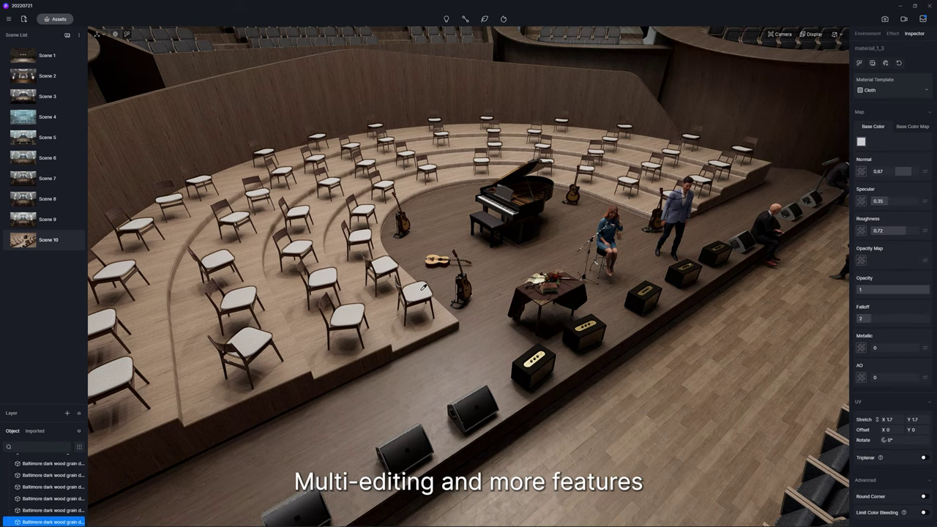
left_click(861, 141)
left_click_drag(878, 218, 887, 218)
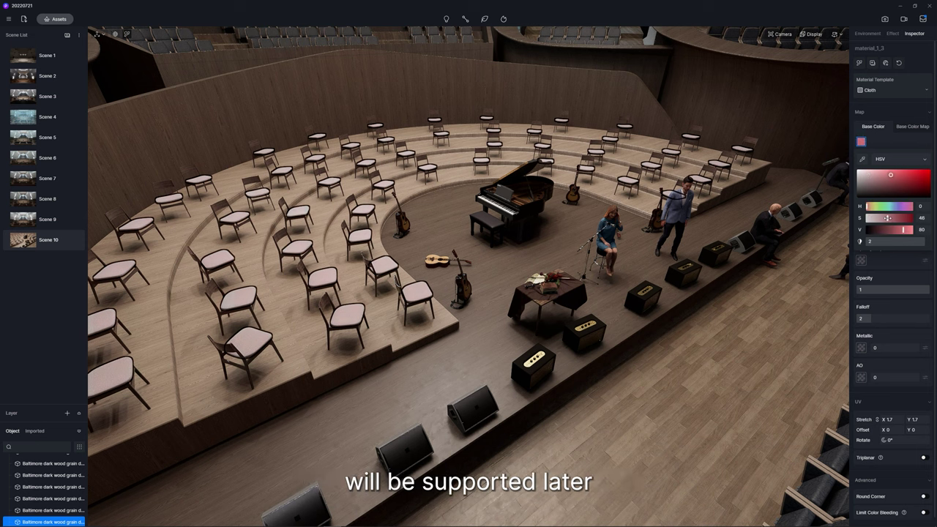
left_click(882, 207)
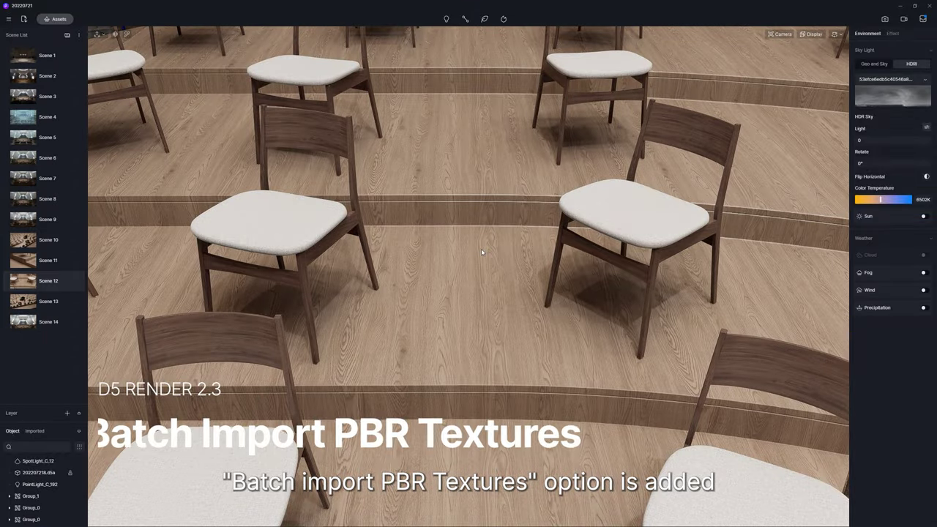
Batch-import the four parquet PBR textures onto the floor material, then open the Normal map's file location.
left_click(482, 251)
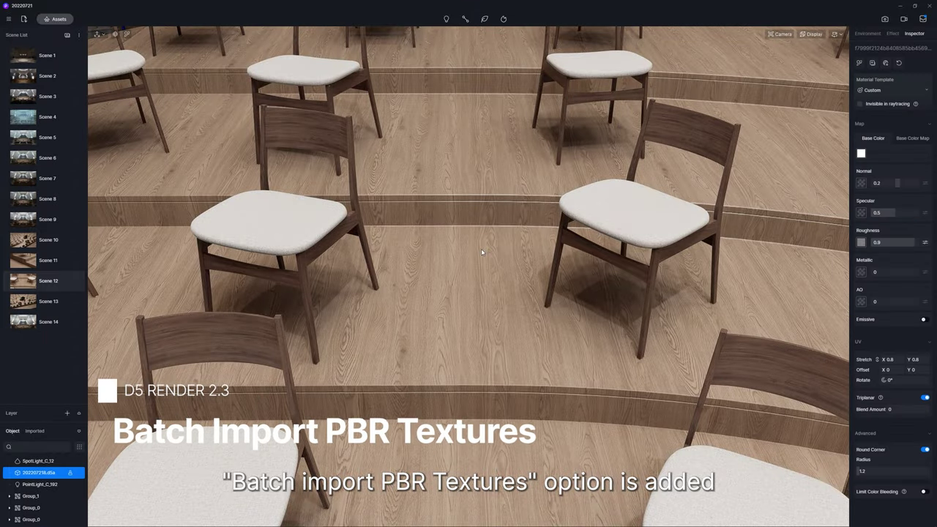
left_click(876, 74)
left_click_drag(250, 98, 72, 56)
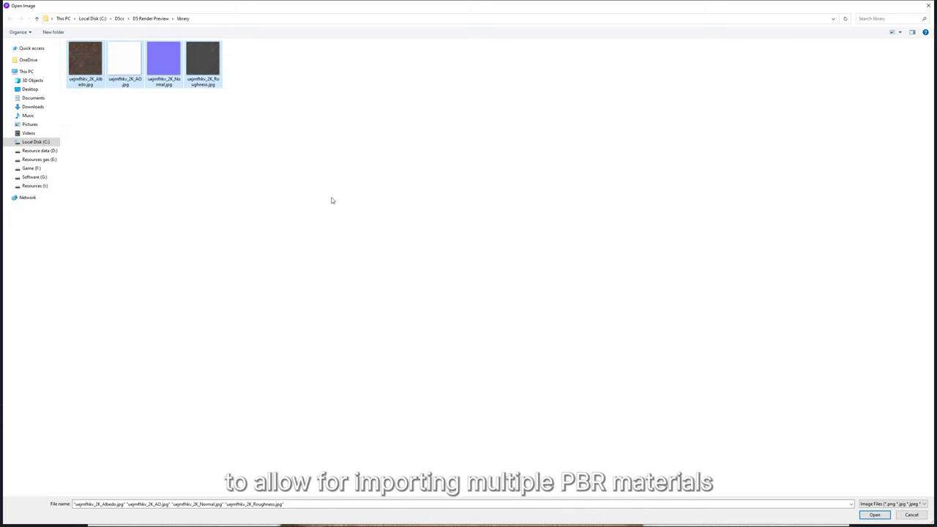
left_click(873, 514)
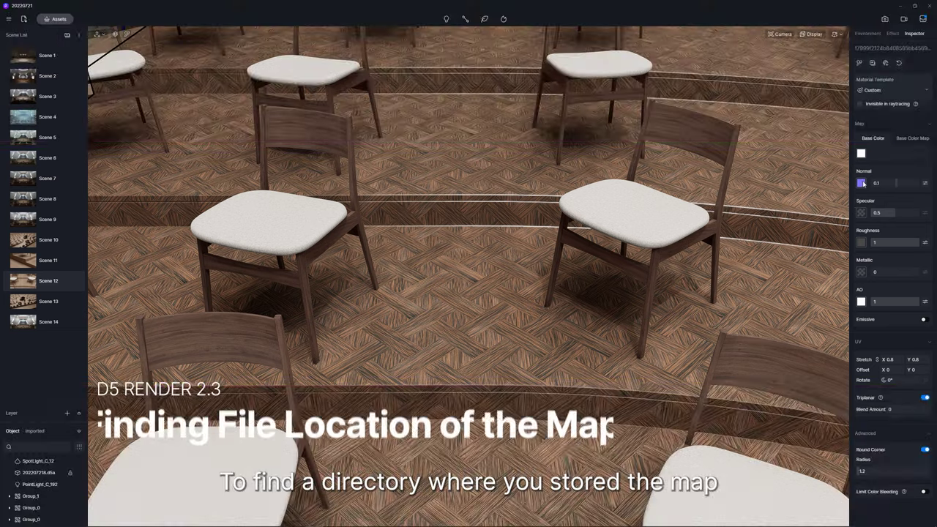
left_click(863, 184)
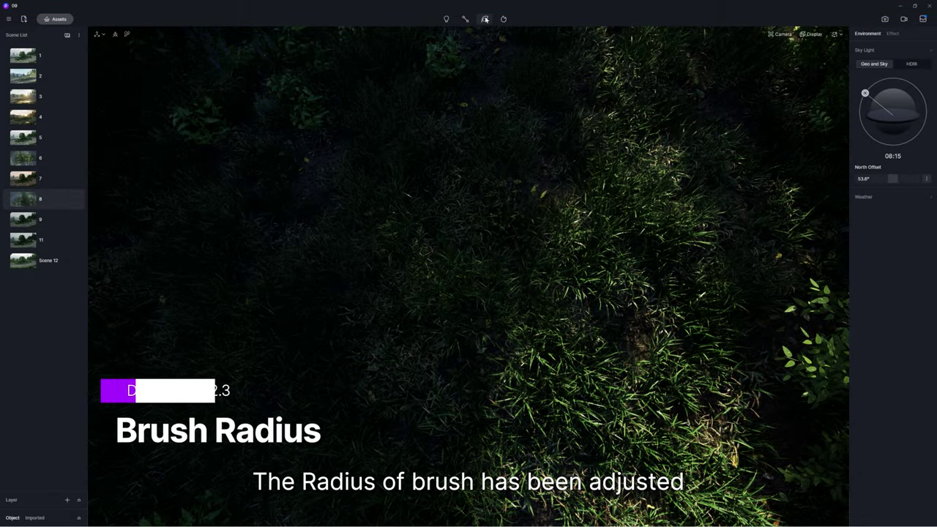
Brush purple Lythrum salicaria 04 and 06 flowers over a patch of grass.
left_click(483, 19)
left_click(487, 36)
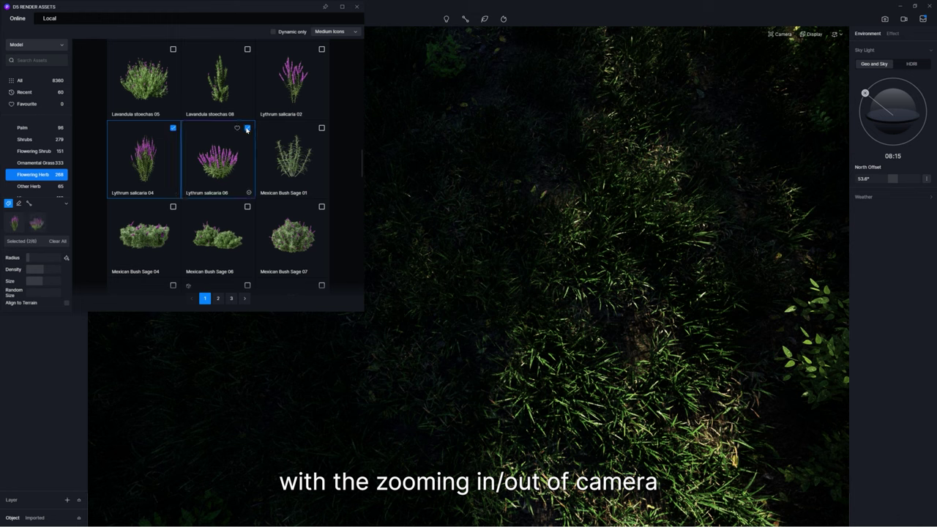
mouse_move(607, 286)
left_mouse_down()
mouse_move(528, 328)
mouse_move(603, 324)
left_mouse_up()
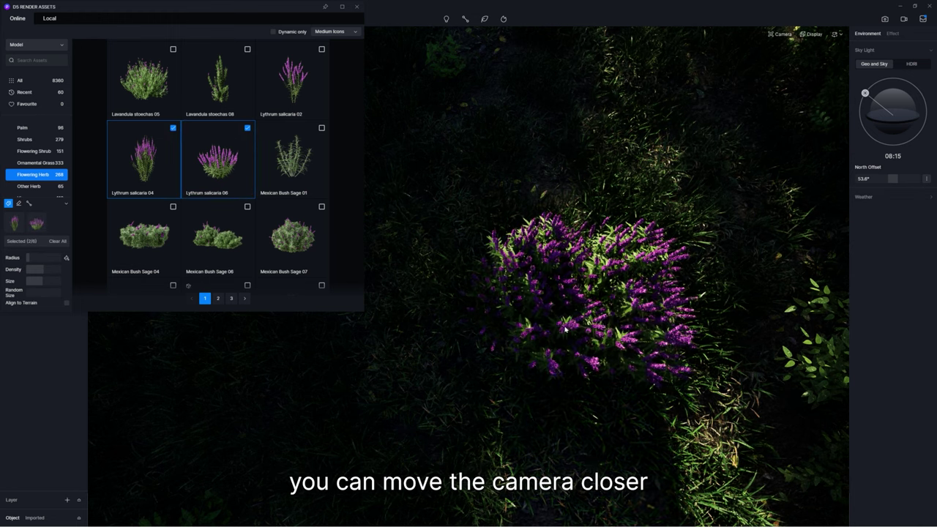
Scroll out to enlarge the scatter brush radius.
scroll(536, 325, "down", 2)
scroll(513, 315, "down", 2)
scroll(483, 304, "down", 2)
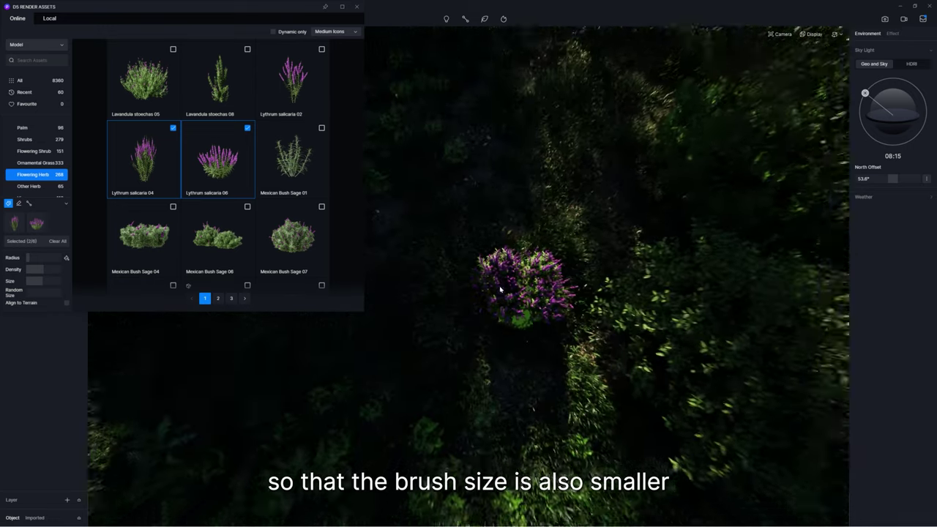
scroll(454, 296, "down", 2)
scroll(444, 293, "down", 1)
scroll(460, 293, "down", 2)
scroll(459, 278, "down", 2)
scroll(456, 266, "down", 2)
scroll(469, 247, "down", 2)
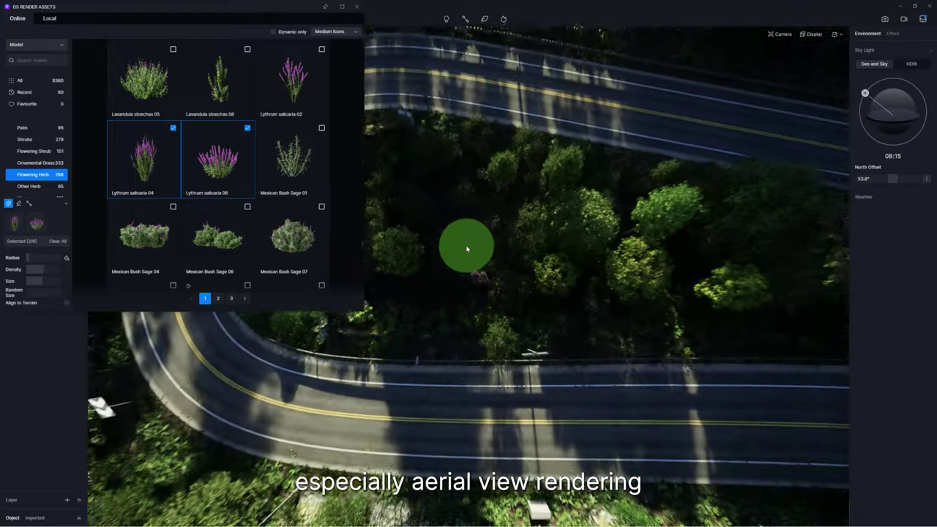
scroll(465, 249, "down", 2)
scroll(462, 252, "down", 2)
scroll(461, 254, "down", 2)
scroll(461, 256, "down", 2)
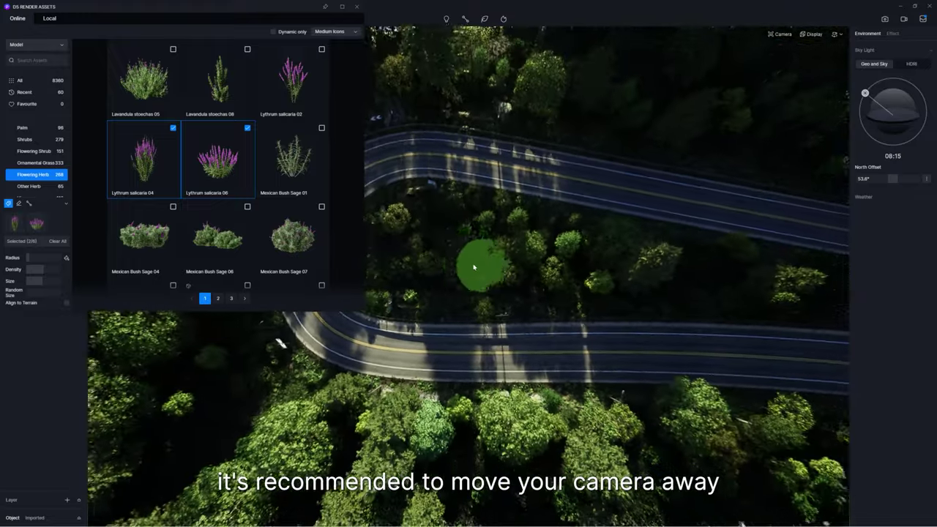
scroll(461, 257, "down", 1)
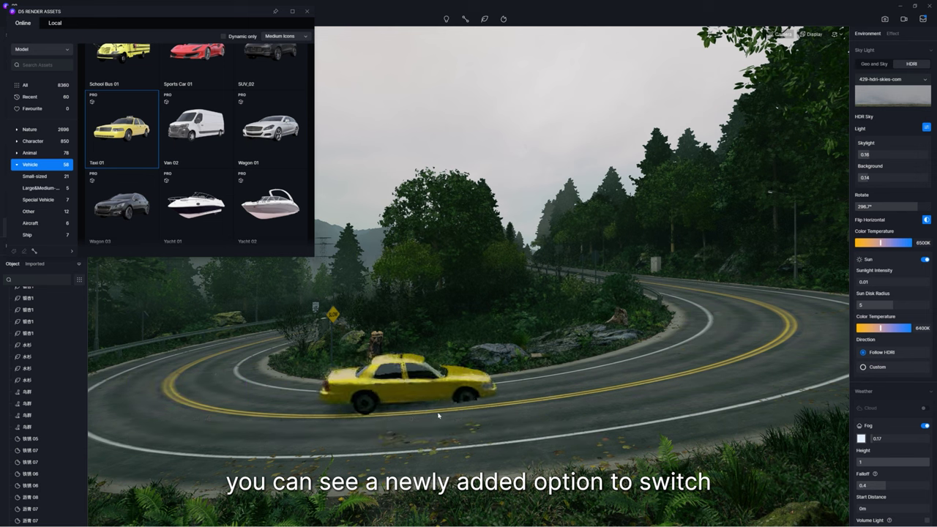
Slide the Taxi 01 along the mountain road on its local axes and turn it about 20 degrees.
left_click(450, 416)
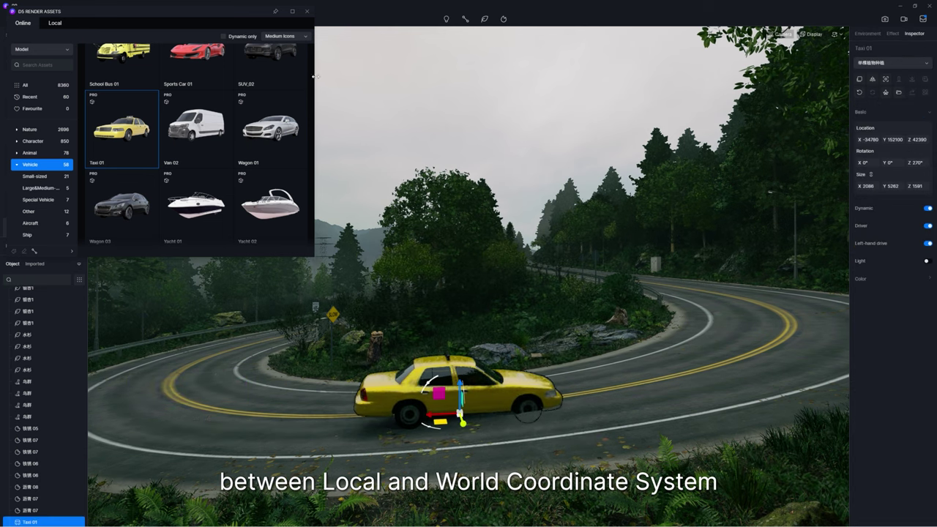
left_click(308, 11)
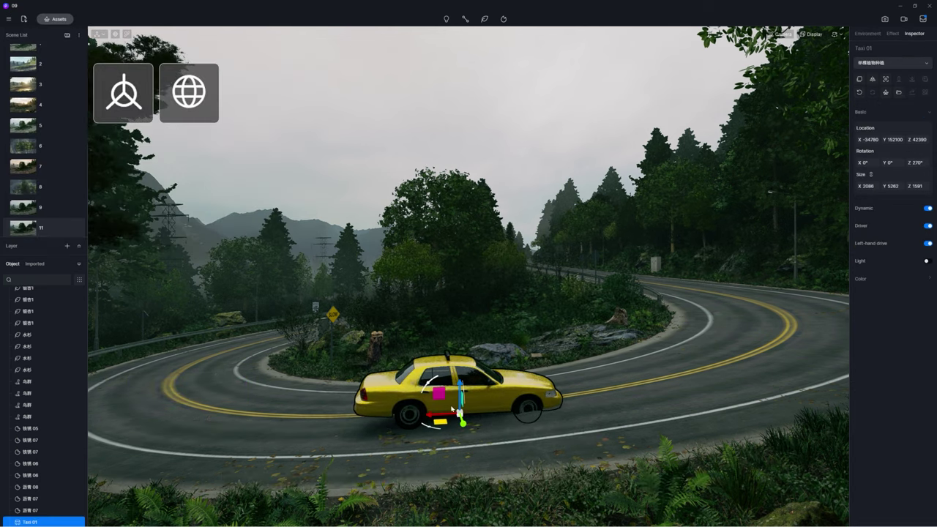
mouse_move(411, 417)
left_mouse_down()
mouse_move(333, 420)
mouse_move(466, 403)
mouse_move(443, 392)
left_mouse_up()
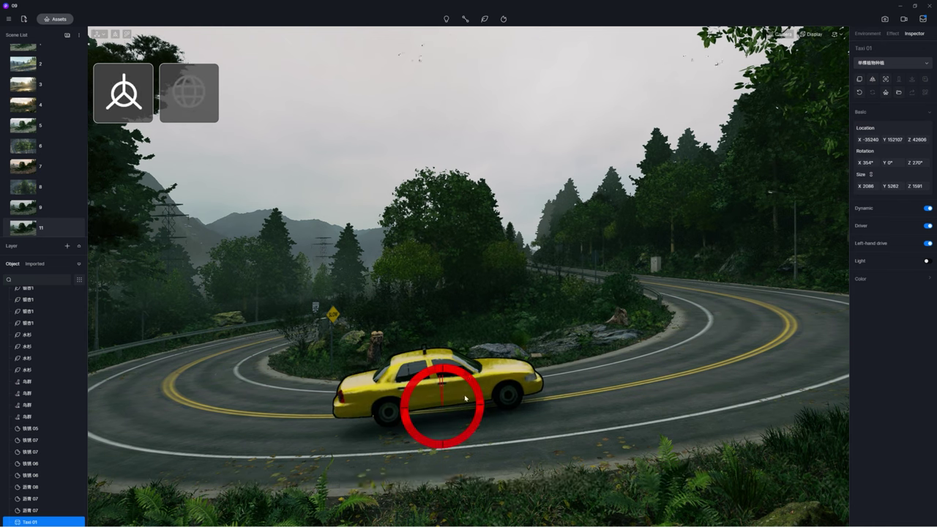
mouse_move(525, 390)
left_mouse_down()
mouse_move(632, 375)
mouse_move(325, 404)
mouse_move(300, 416)
mouse_move(523, 387)
mouse_move(487, 394)
left_mouse_up()
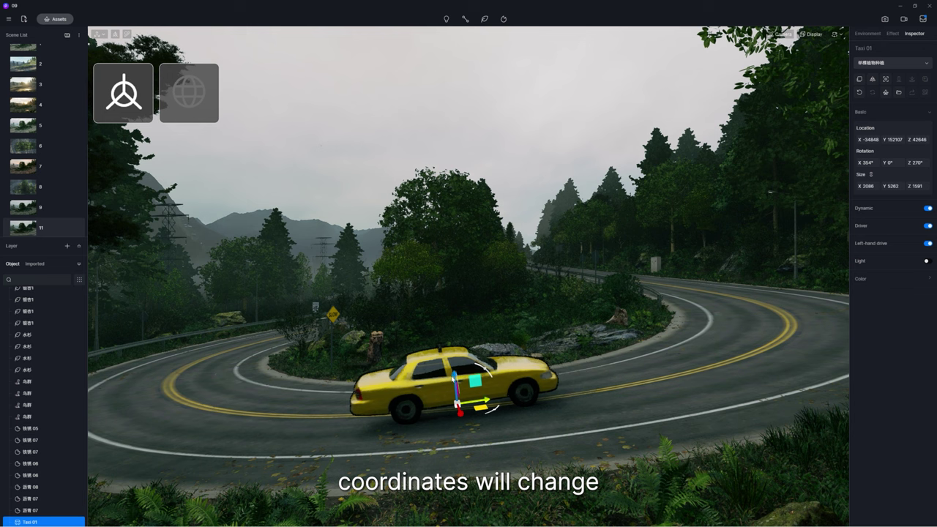
mouse_move(448, 323)
left_mouse_down()
mouse_move(449, 278)
mouse_move(452, 373)
left_mouse_up()
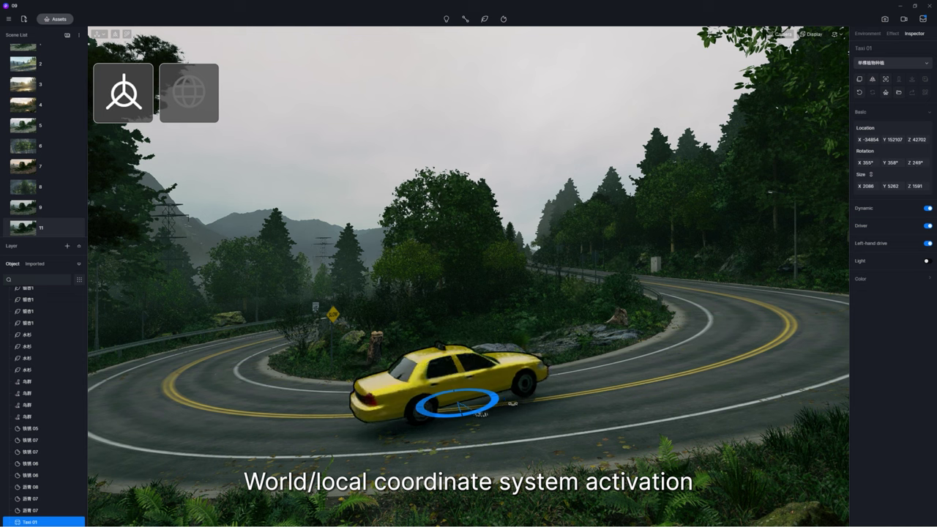
mouse_move(492, 411)
left_mouse_down()
mouse_move(460, 425)
mouse_move(720, 355)
mouse_move(465, 416)
left_mouse_up()
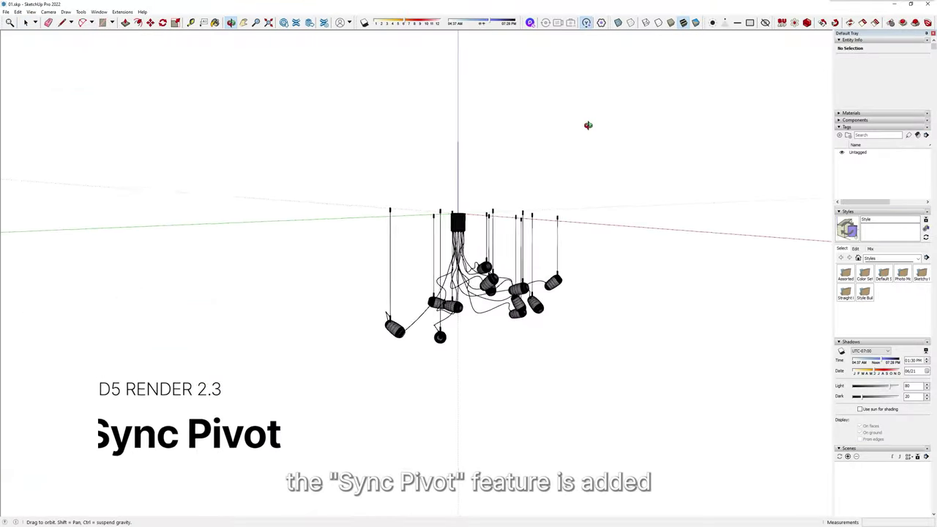
Sync the chandelier's pivot, then keyframe the shop door opening 90° with Ease in and out.
left_click_drag(593, 138, 437, 268)
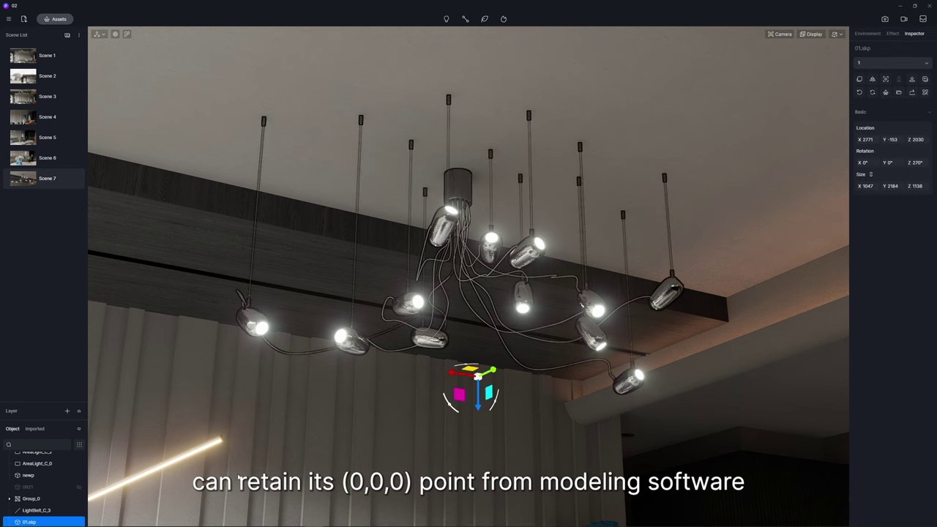
left_click(52, 366)
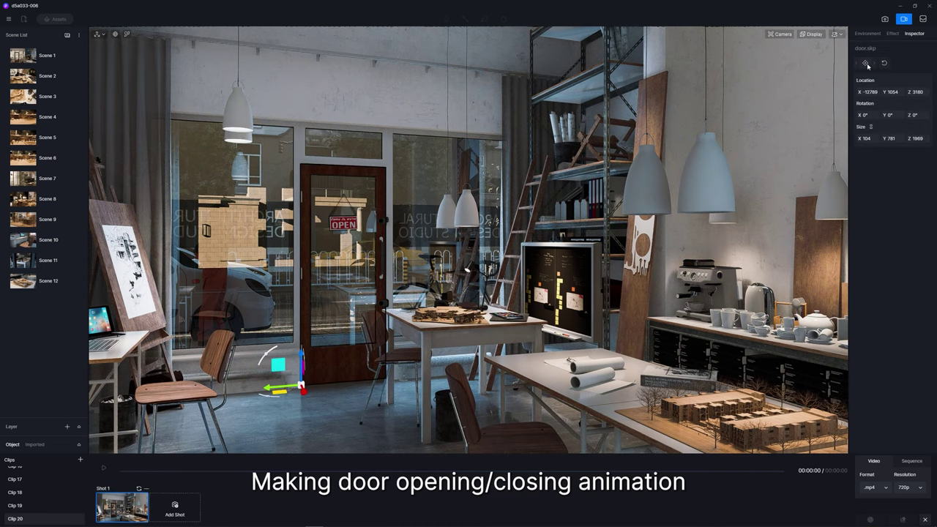
left_click(866, 63)
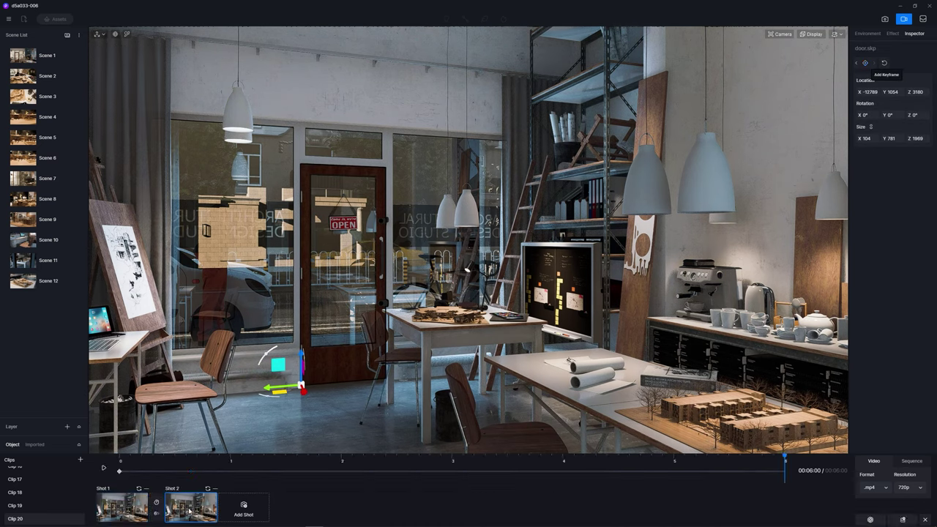
left_click_drag(270, 398, 307, 401)
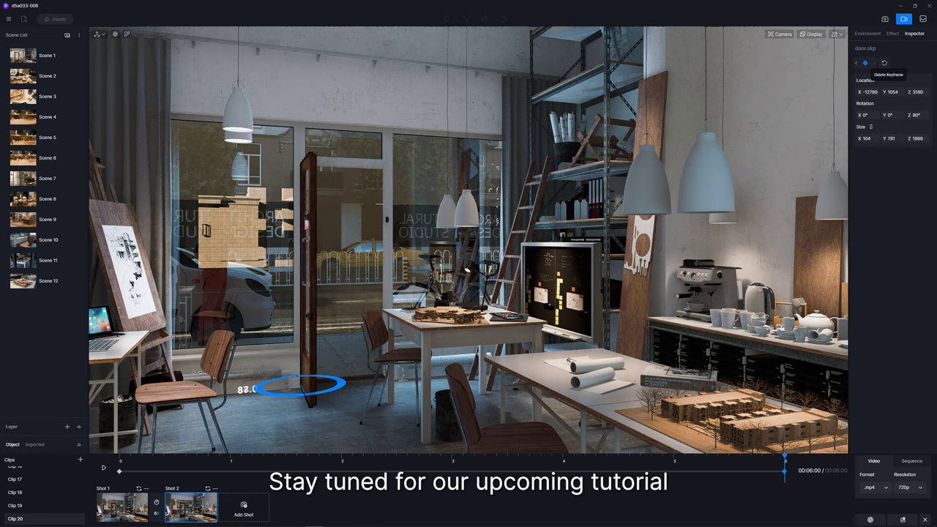
key("space")
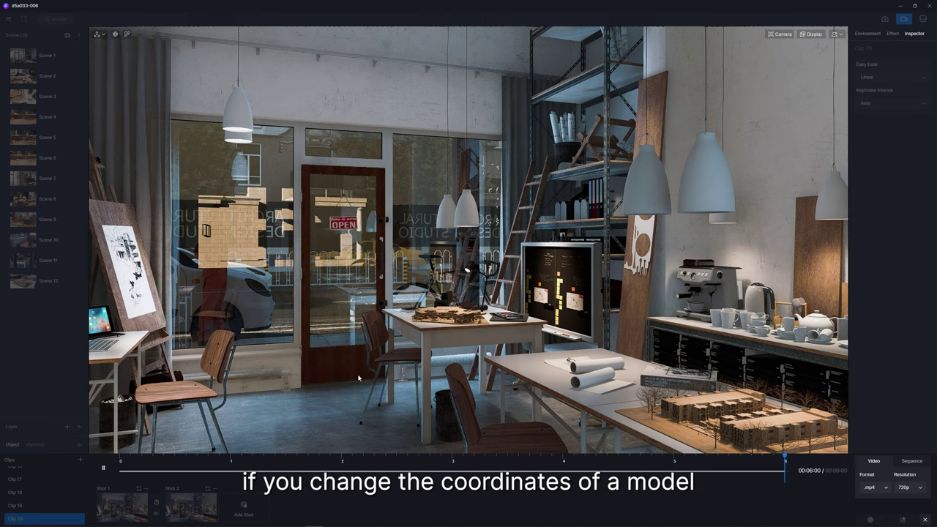
left_click(880, 77)
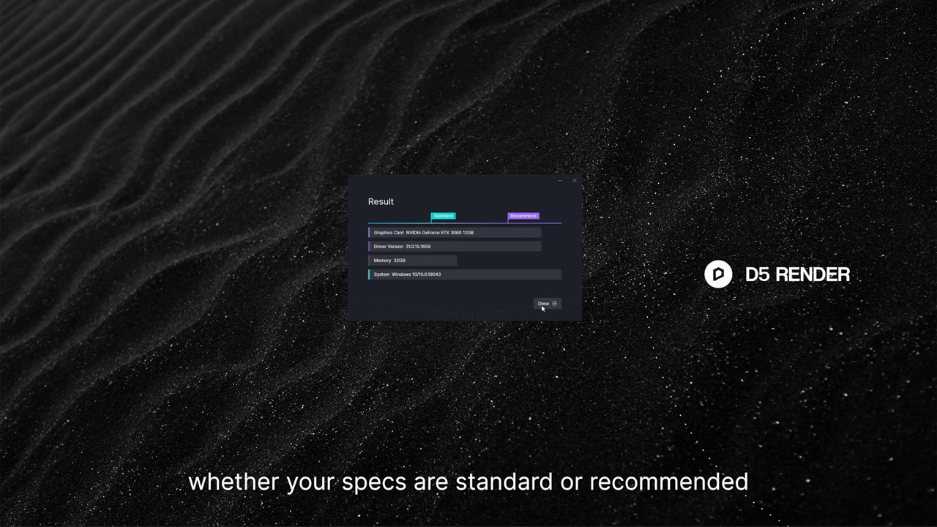
Dismiss the hardware check result showing the RTX 3080 12GB and 32GB memory.
left_click(542, 303)
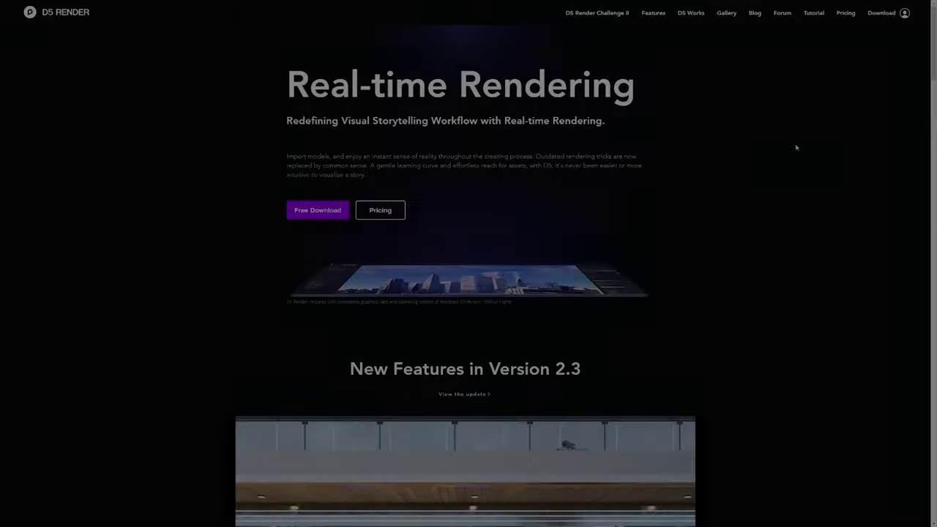
Go to the Benchmark Tool page and scroll through the D5 User-Submitted Results table.
scroll(803, 107, "down", 1)
scroll(805, 130, "down", 2)
scroll(806, 136, "down", 2)
scroll(805, 135, "down", 2)
scroll(806, 134, "down", 3)
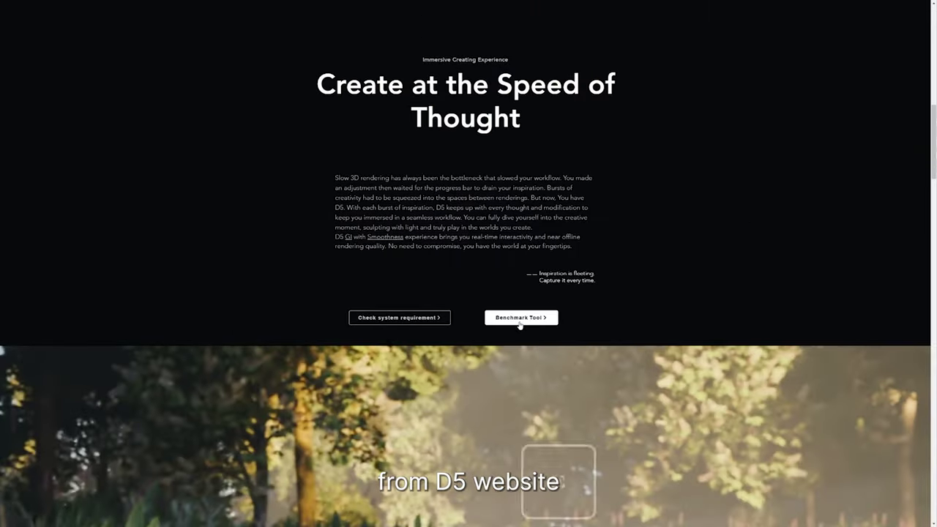
left_click(520, 323)
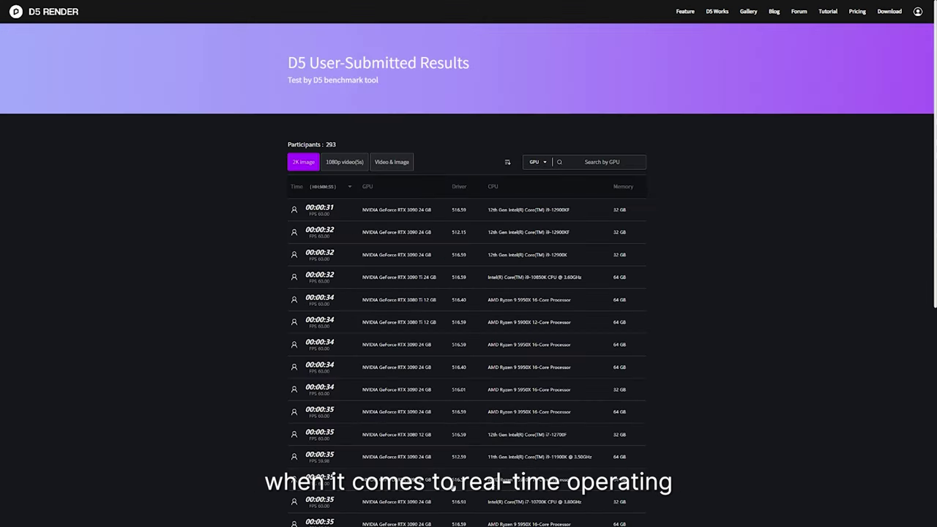
scroll(798, 180, "down", 2)
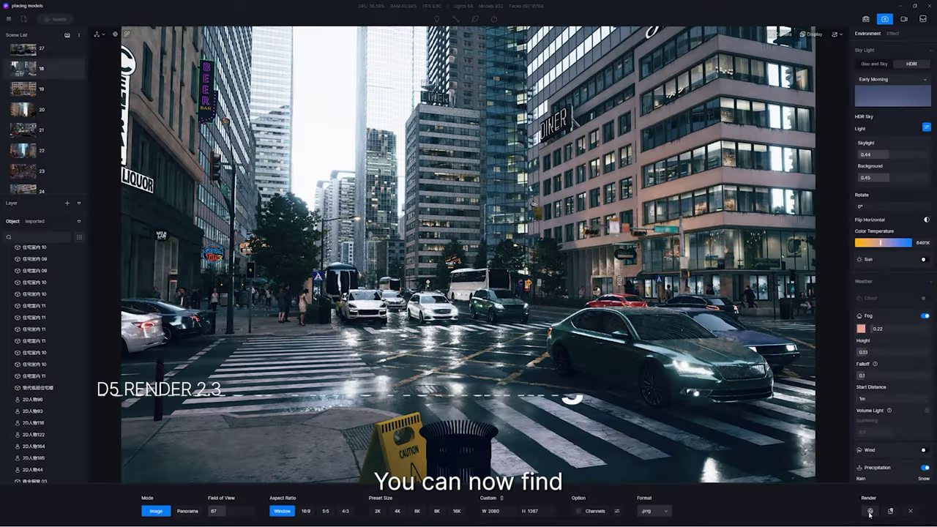
Render the rainy street view to a PNG image at the default save location.
left_click(871, 512)
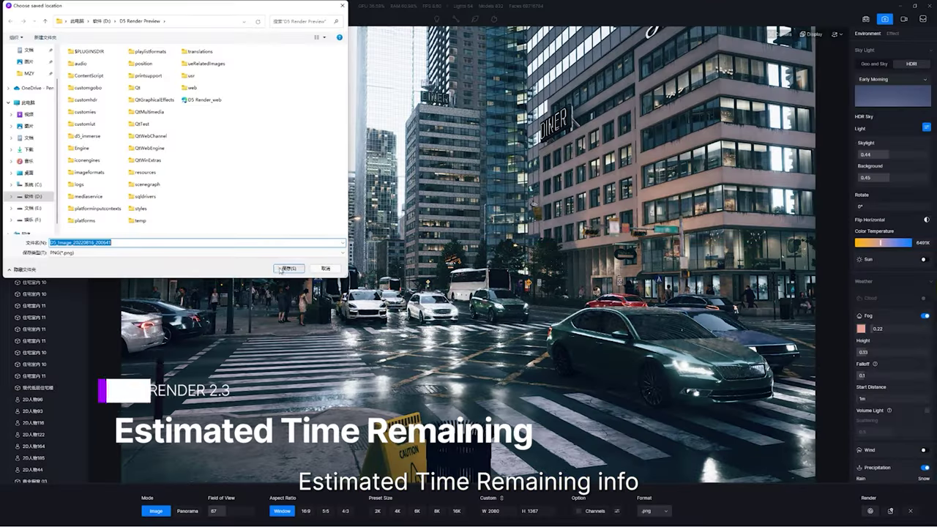
key("Return")
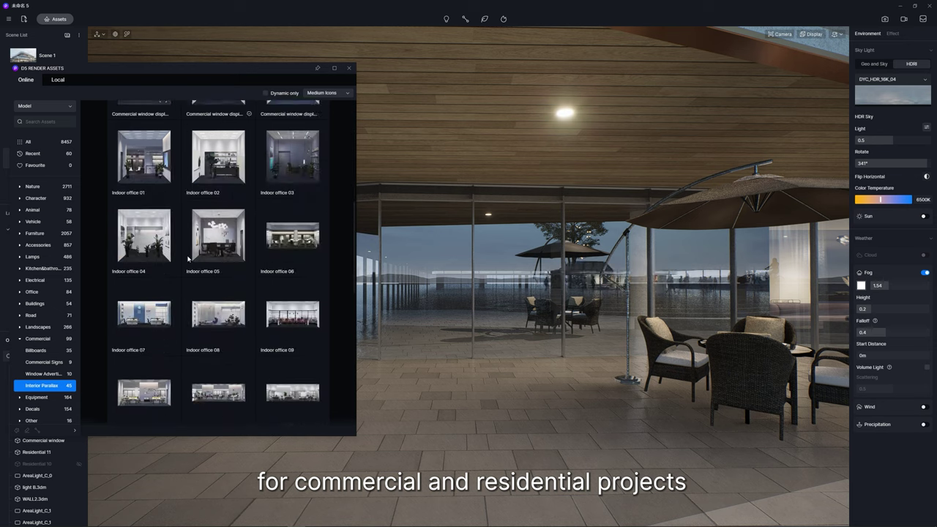
Select Commercial window display 01 in the storefront and adjust its Lighting strength.
left_click(482, 357)
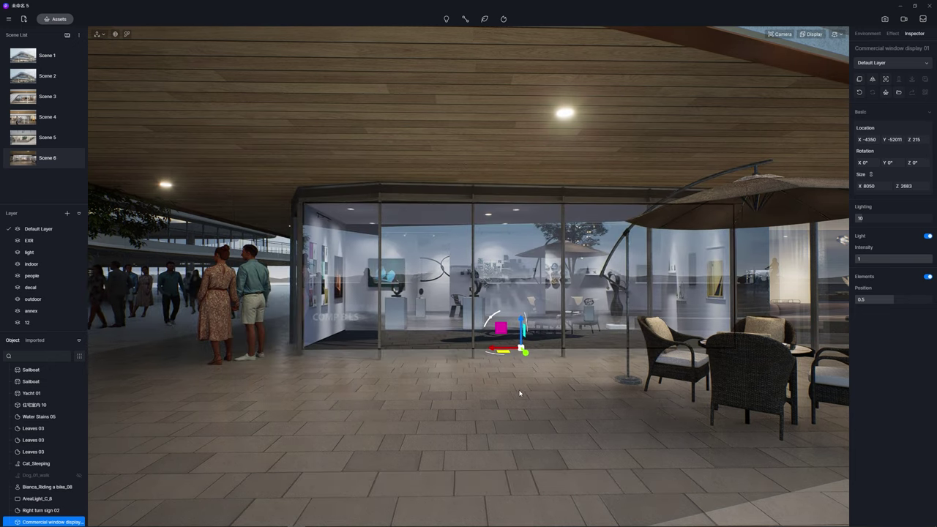
left_click_drag(876, 220, 867, 219)
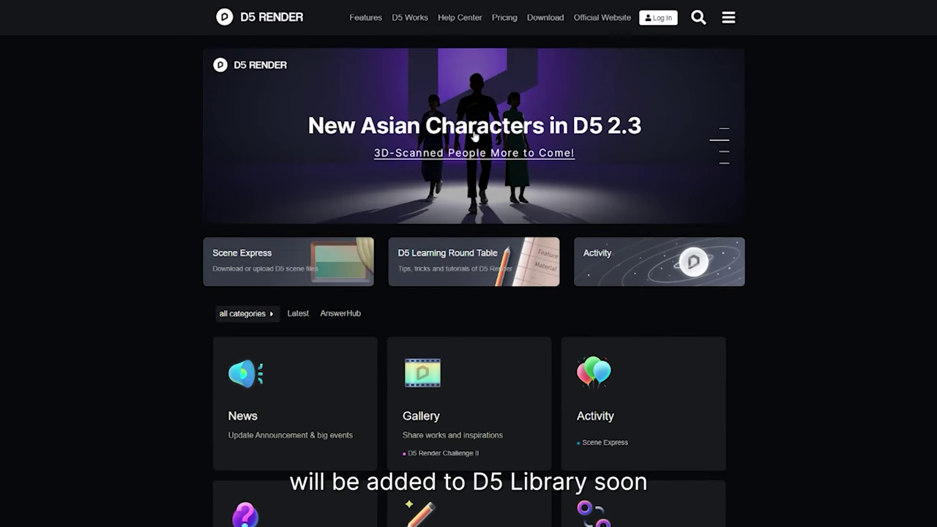
Open the New Asian Characters post and enlarge its character lineup image.
left_click(474, 137)
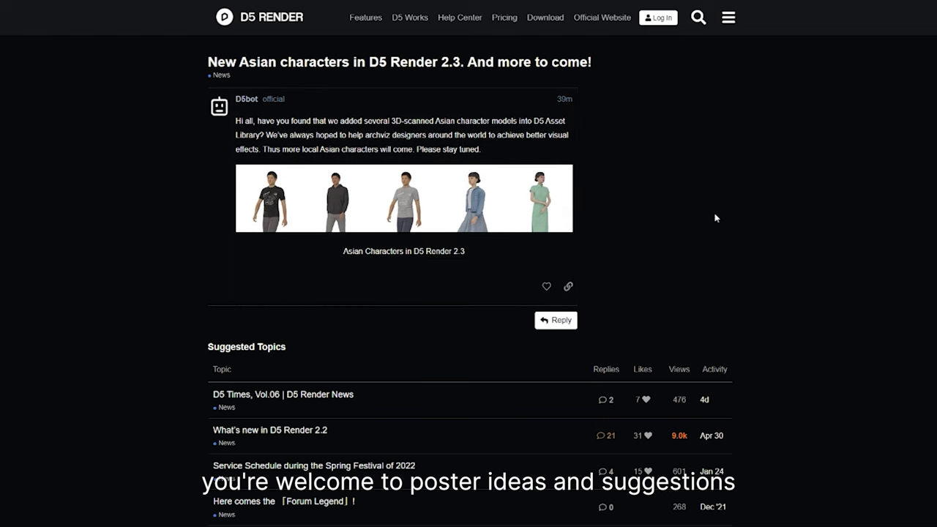
left_click(496, 205)
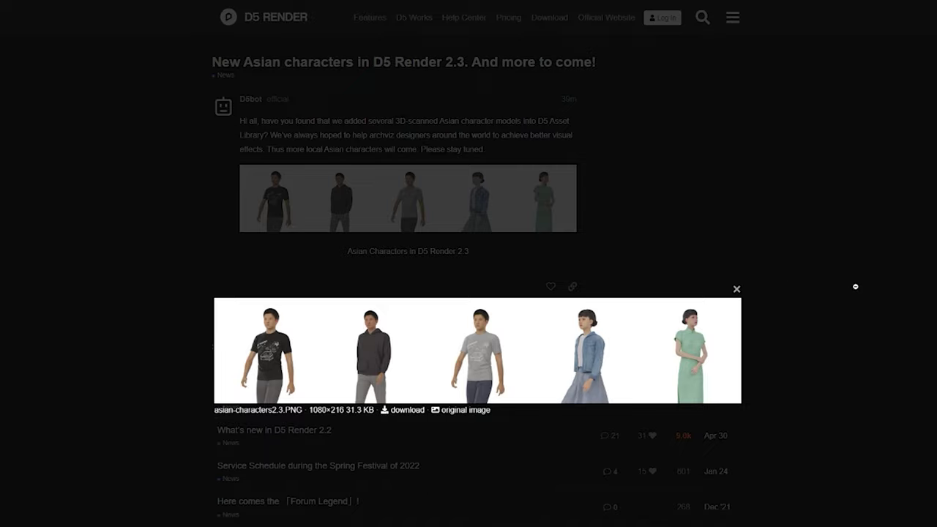